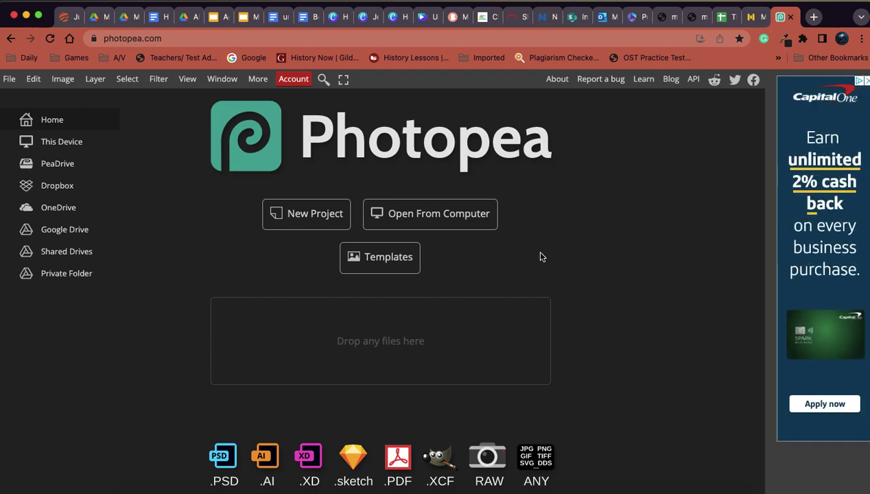
Step: Open the New Project settings and set the resolution to 300 DPI
click(297, 217)
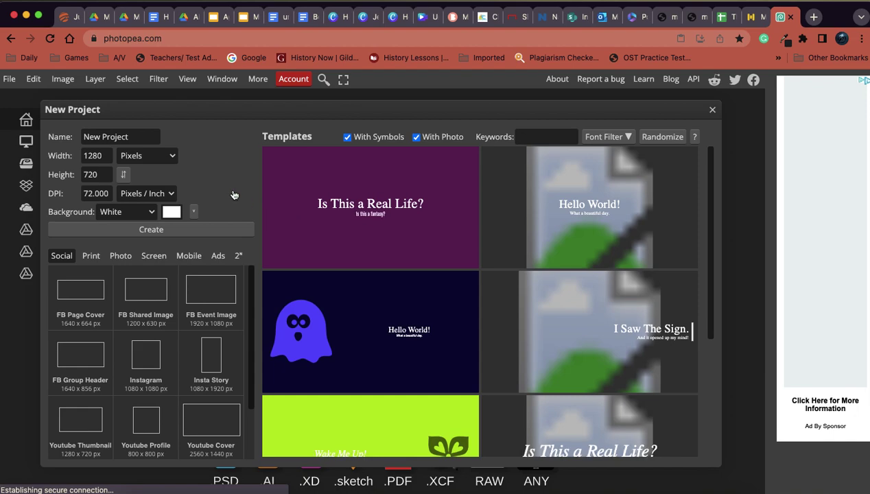
click(120, 139)
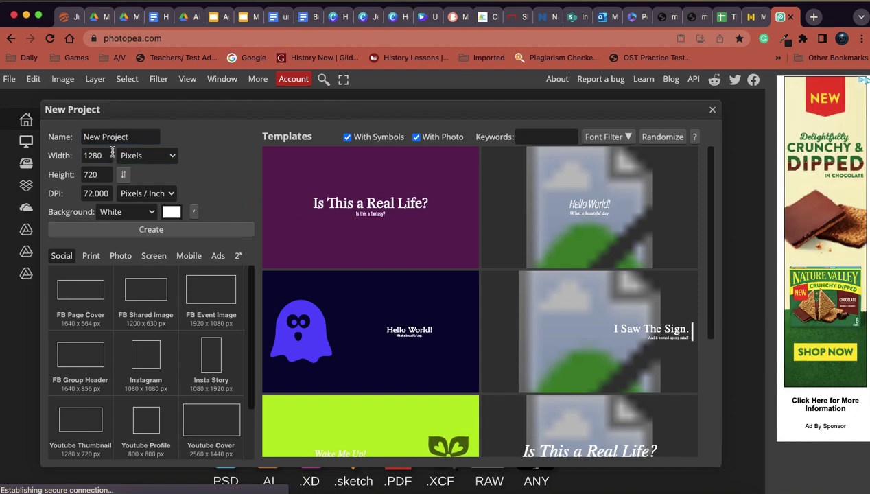
click(103, 155)
drag(107, 193, 61, 193)
text(300)
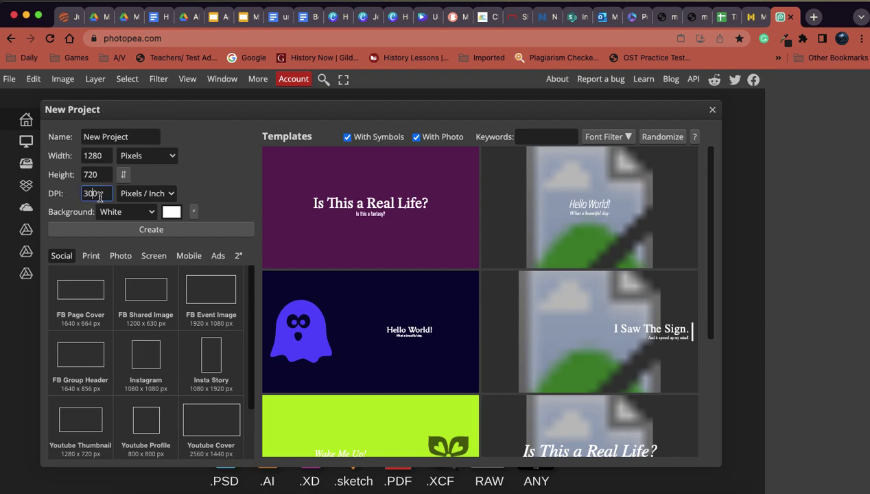
click(103, 155)
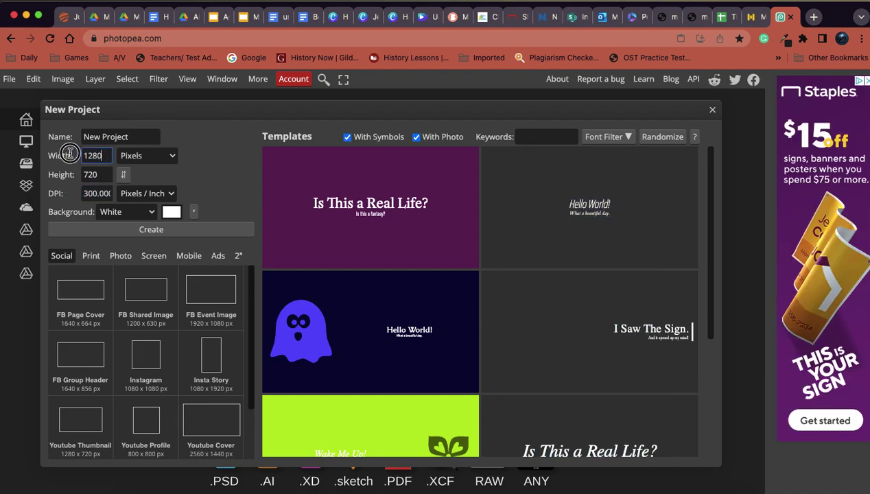
Step: Switch the units to inches and set width and height to 10
double_click(93, 155)
text(10)
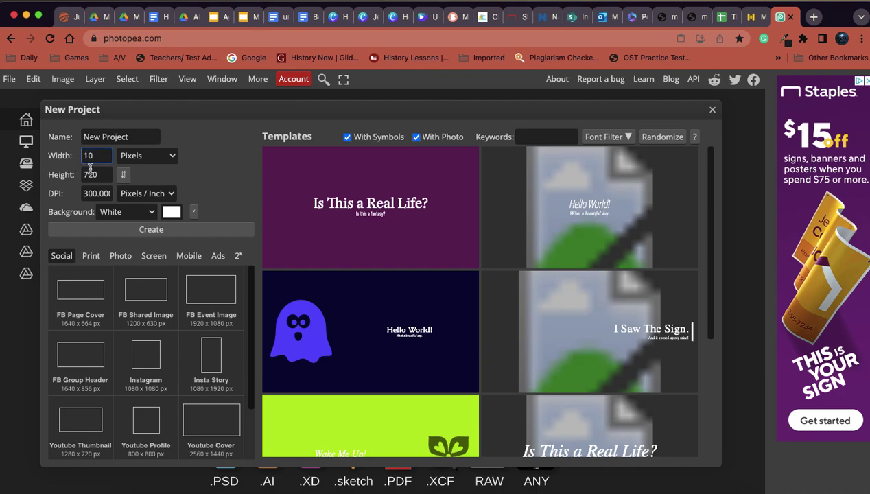
drag(103, 174, 71, 170)
text(10)
click(168, 156)
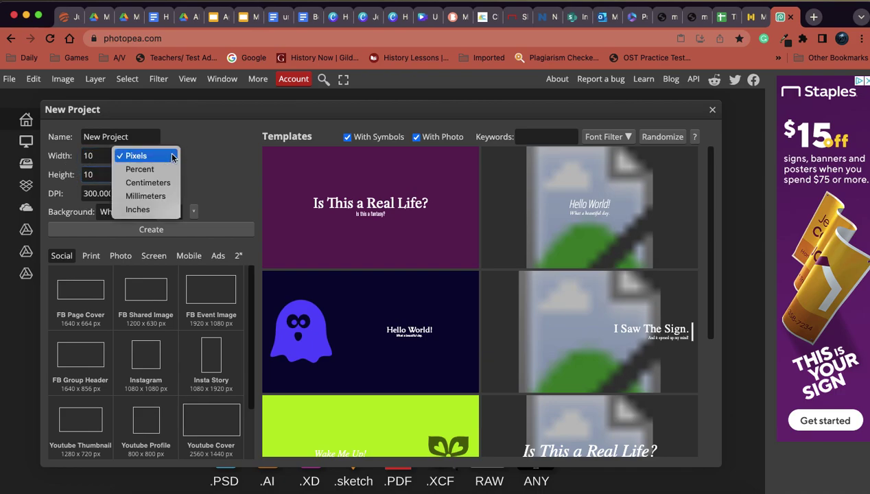
click(163, 208)
drag(107, 156, 76, 156)
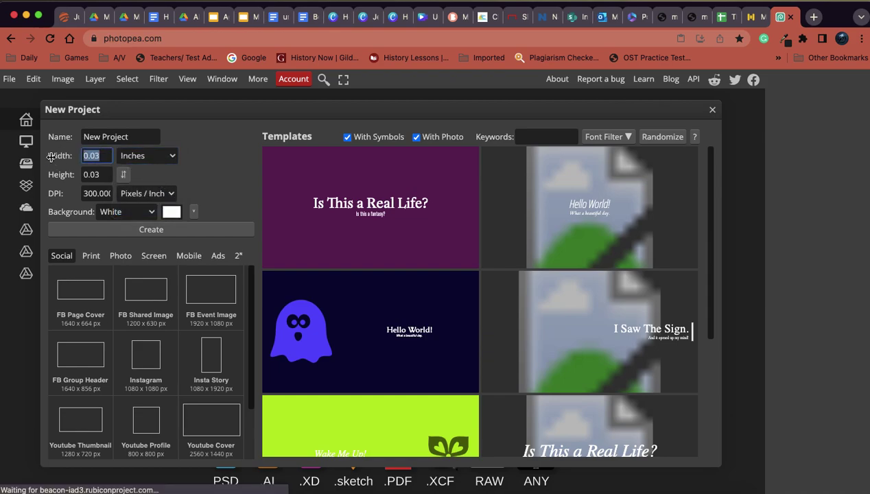
text(10)
key(Tab)
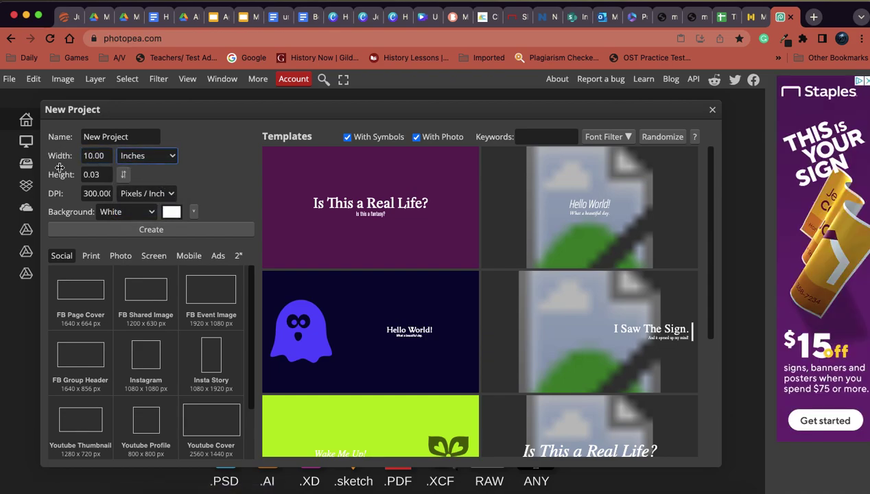
drag(107, 174, 74, 172)
text(10)
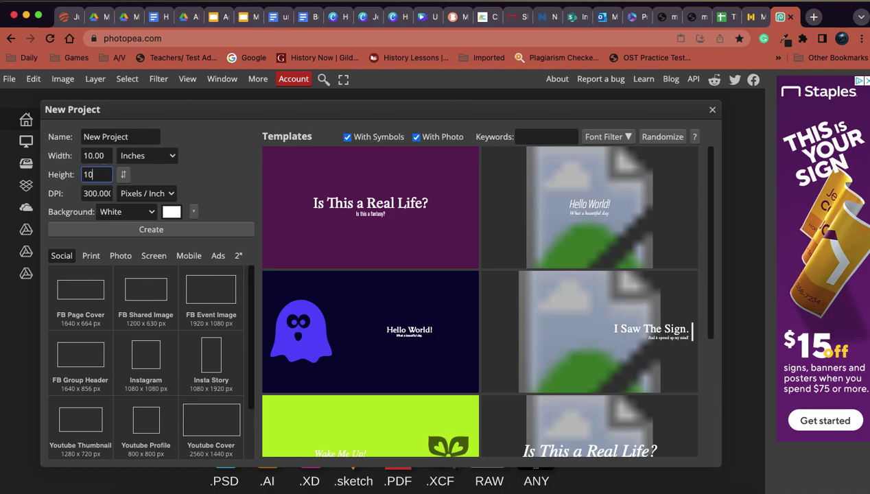
key(Tab)
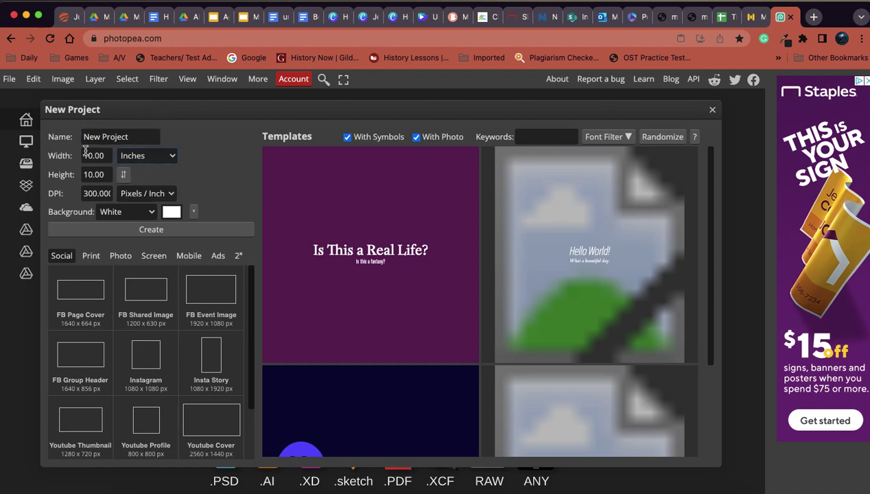
Step: Adjust the remaining New Project fields and create the 3000 × 3000 px white document
click(126, 144)
key(Tab)
key(Tab)
key(Tab)
click(87, 193)
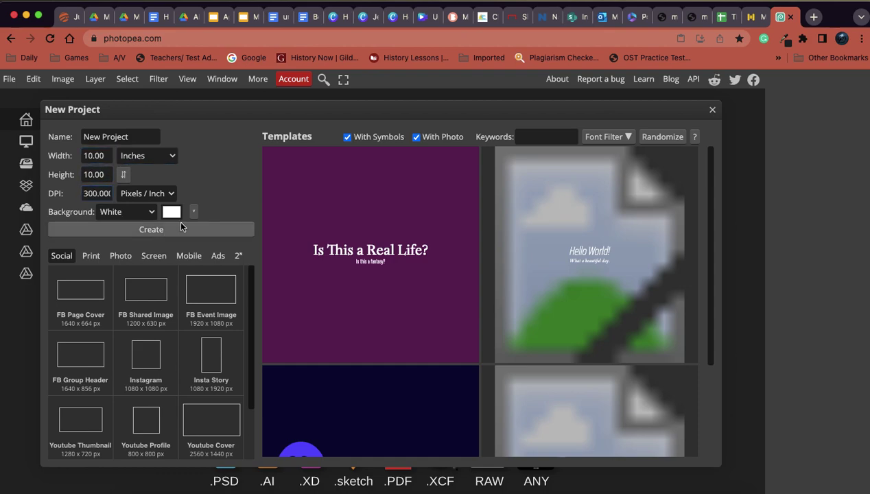
click(150, 214)
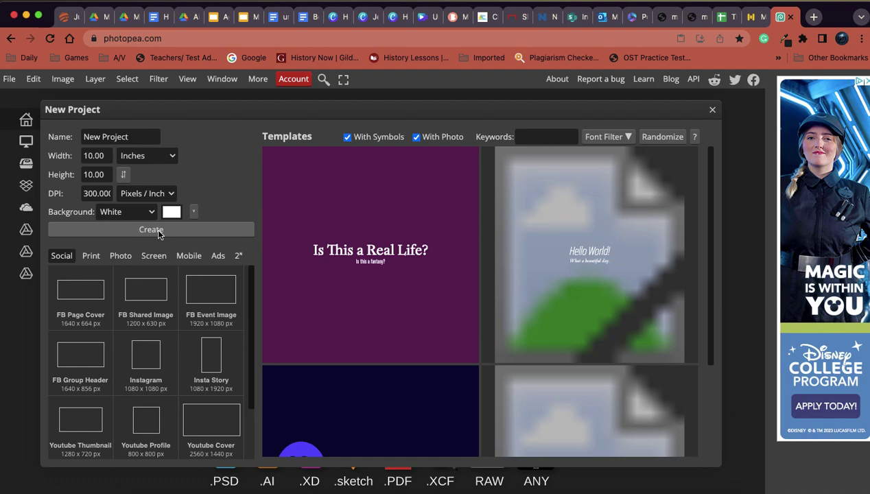
click(146, 233)
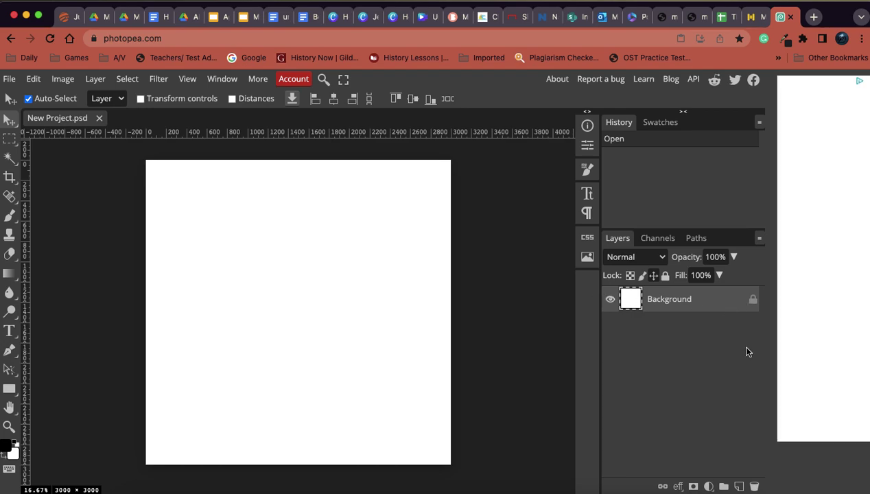
Step: Unlock the Background layer using its lock icon in the Layers panel
click(753, 301)
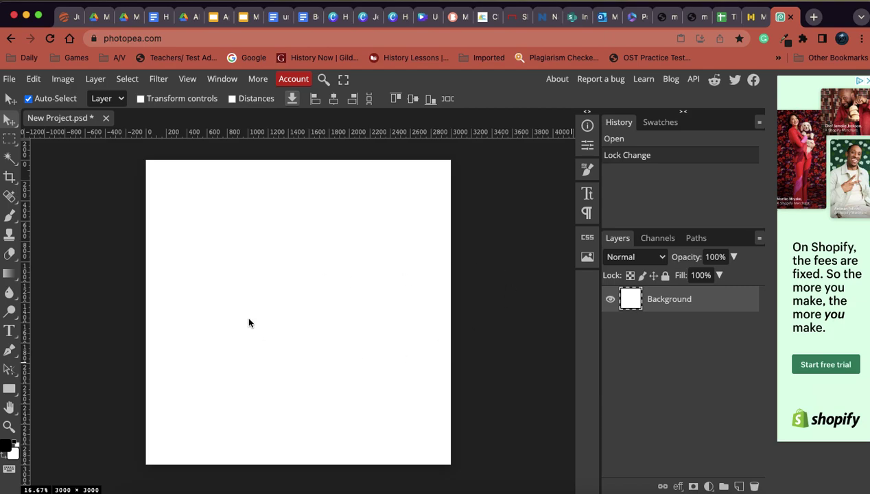
Step: Search Google Images for 'darth vader', filtered to large images only
click(813, 16)
click(245, 57)
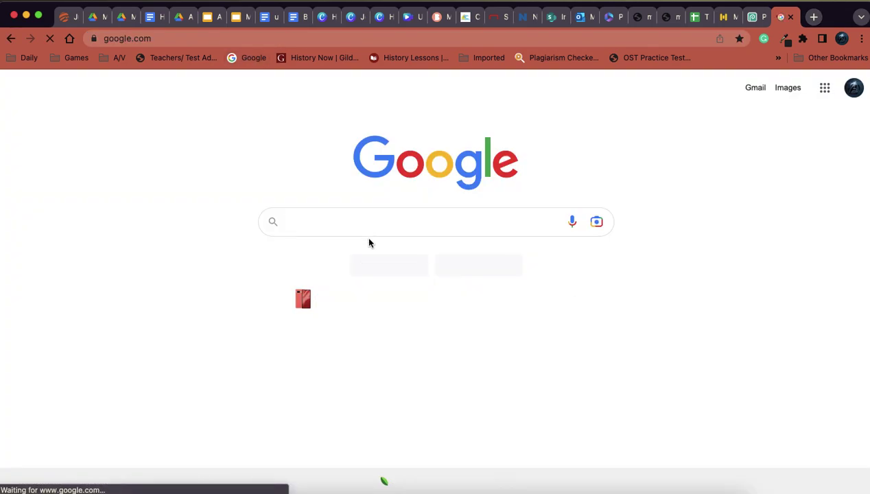
text(darth vader)
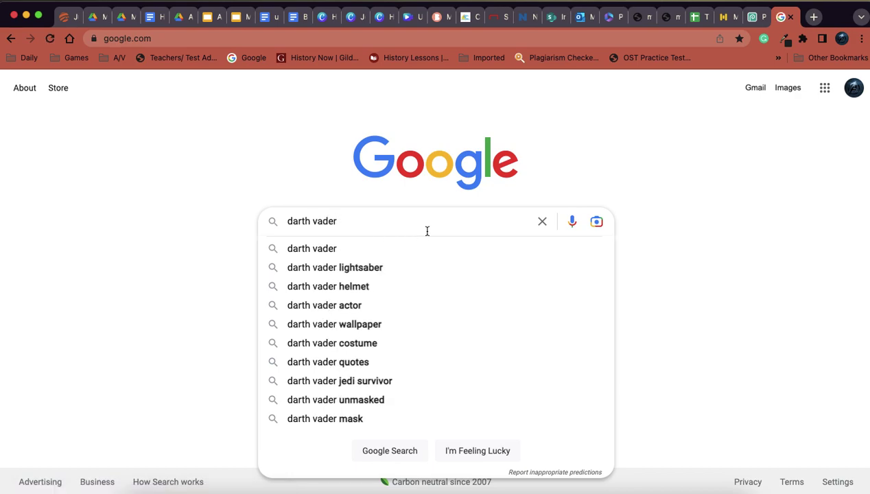
key(Return)
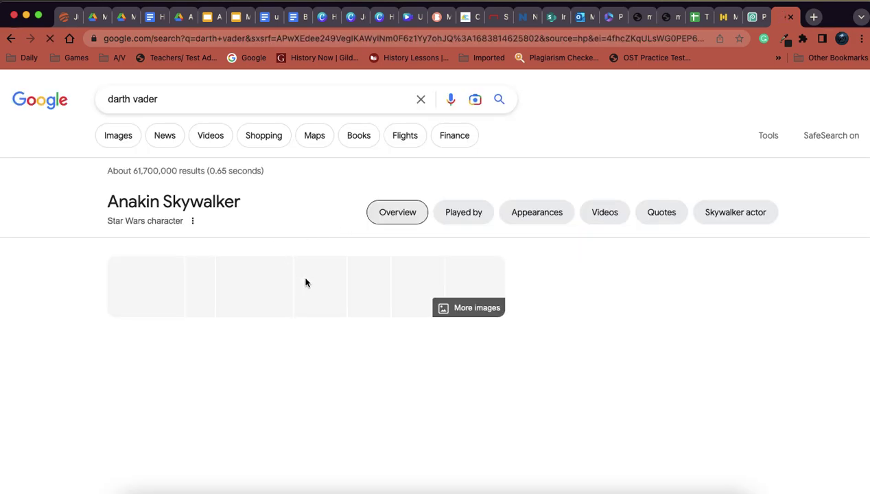
click(123, 139)
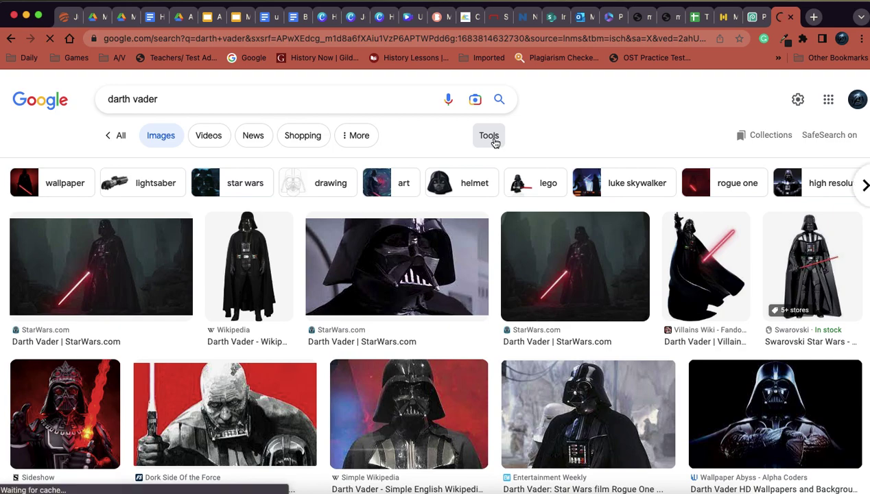
click(491, 137)
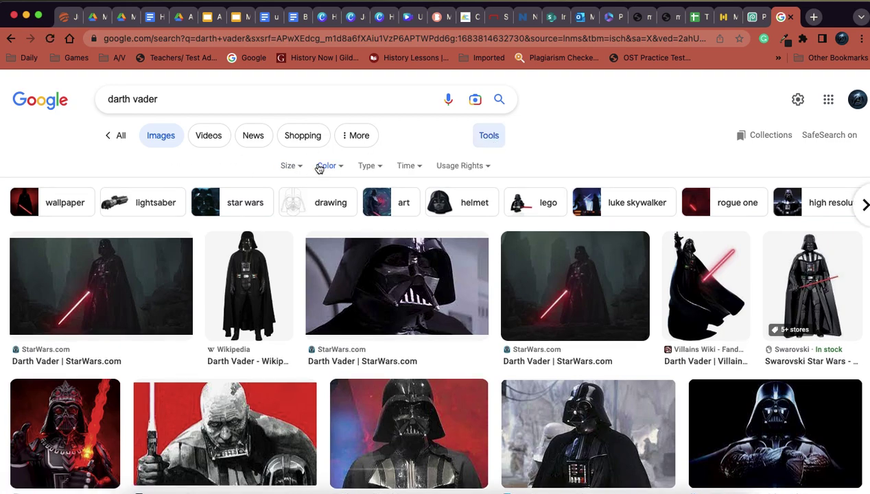
click(299, 165)
click(293, 207)
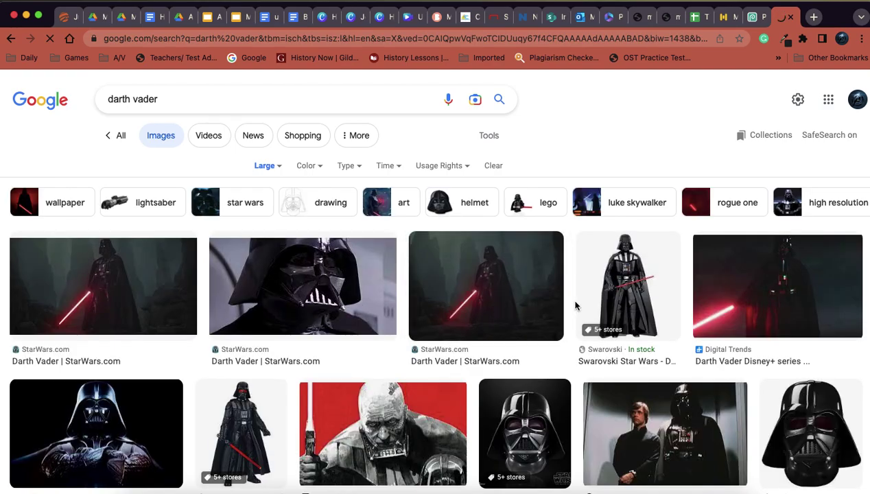
Step: Copy the red StarWars.com Darth Vader image to the clipboard
scroll(540, 352, down, 2)
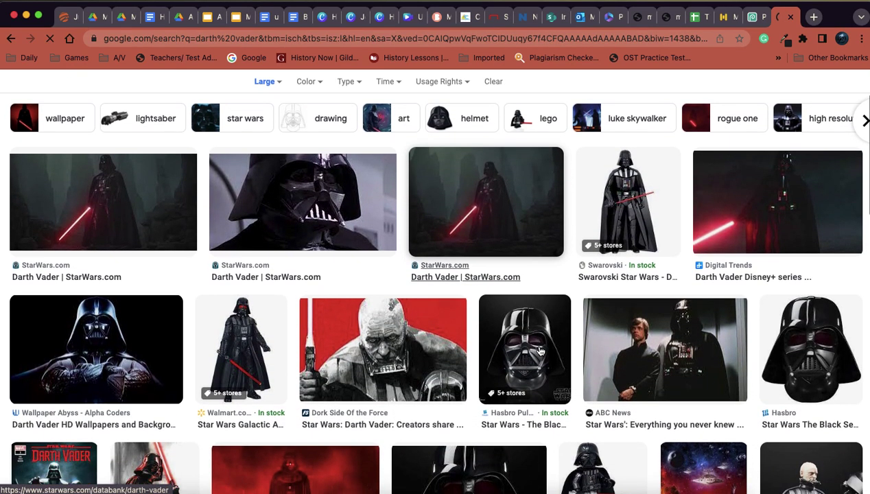
scroll(540, 351, down, 5)
scroll(540, 351, down, 5)
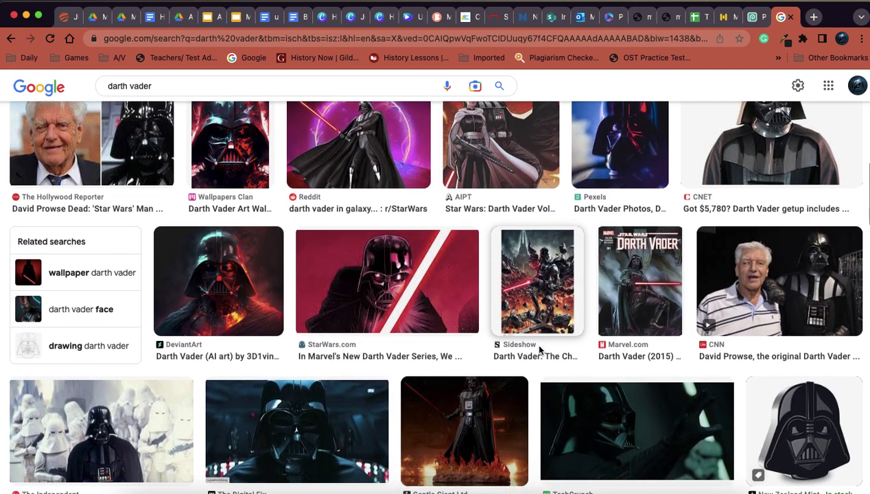
scroll(540, 351, down, 2)
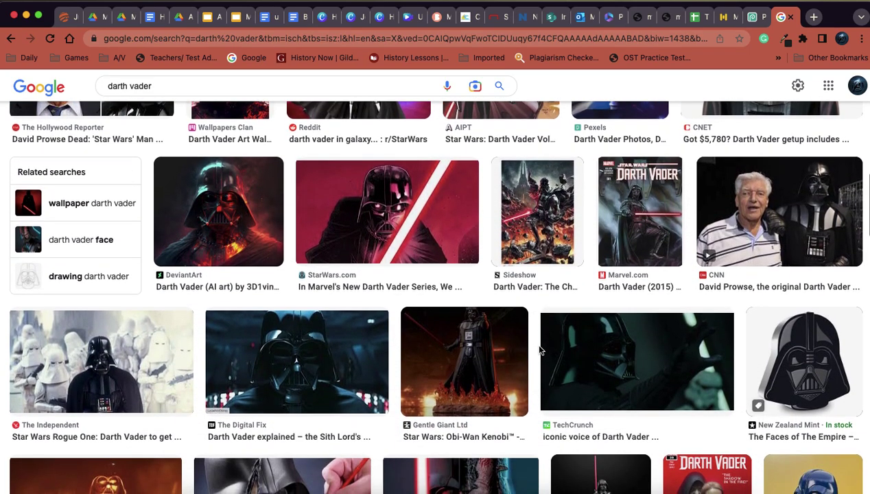
click(395, 242)
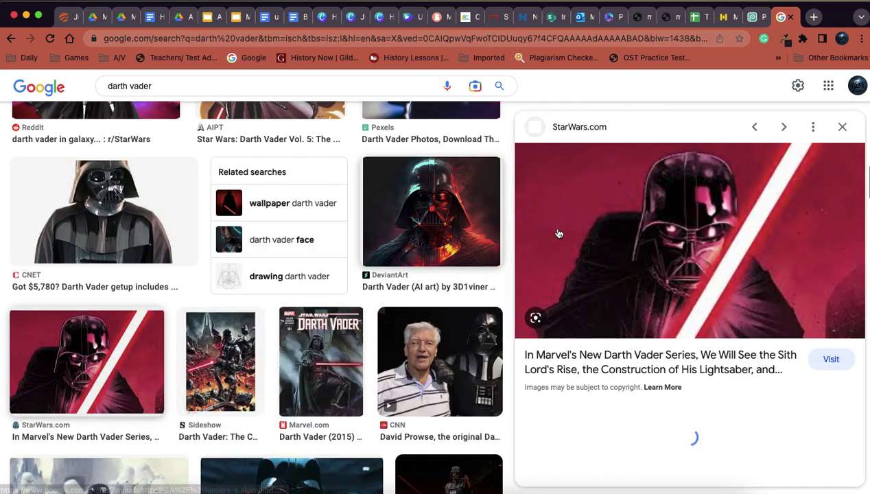
right_click(671, 241)
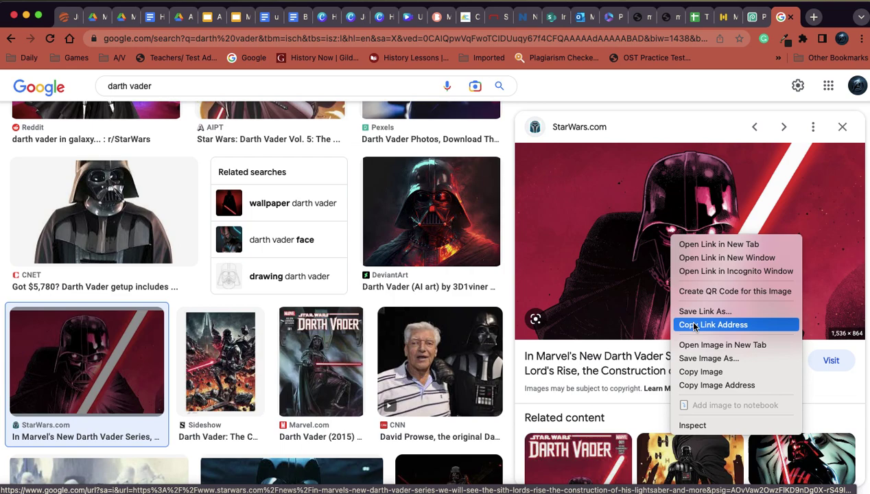
click(692, 372)
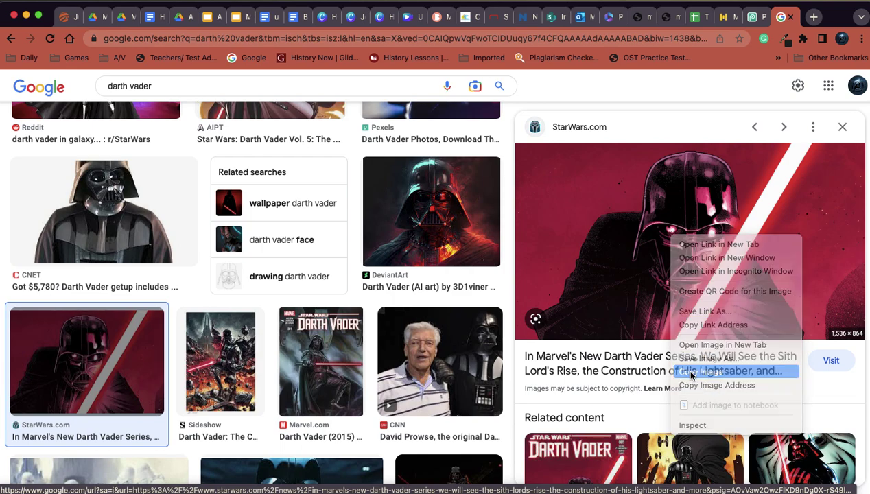
Step: Paste the Darth Vader image into Photopea as Layer 1 and center it on the canvas
click(755, 17)
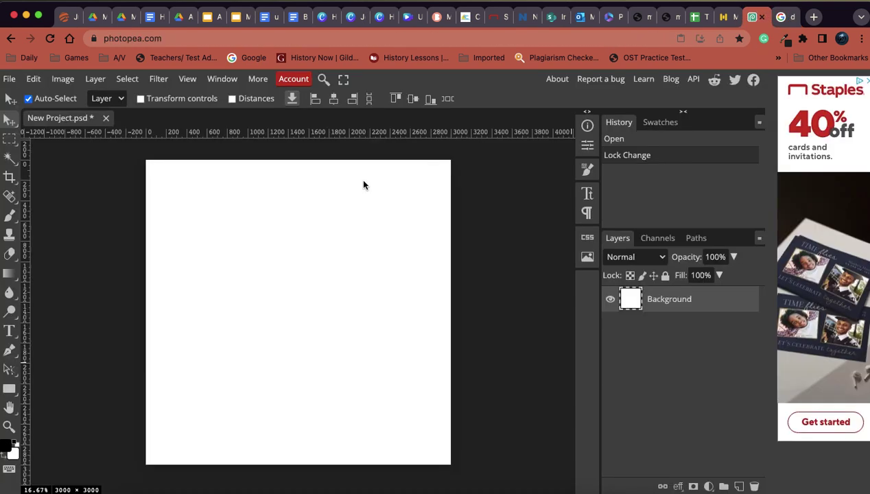
key(cmd+v)
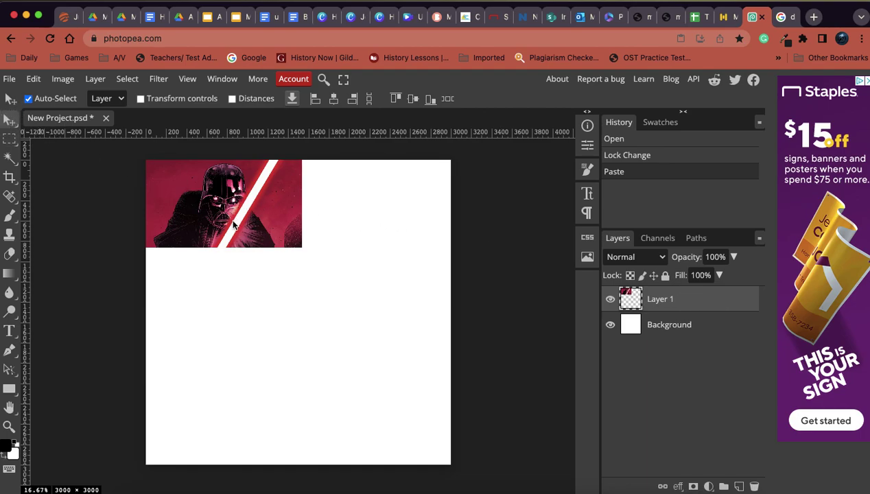
drag(234, 225, 262, 302)
drag(296, 276, 290, 330)
Step: Realign the white Background layer over the full canvas, then reselect Layer 1
click(695, 326)
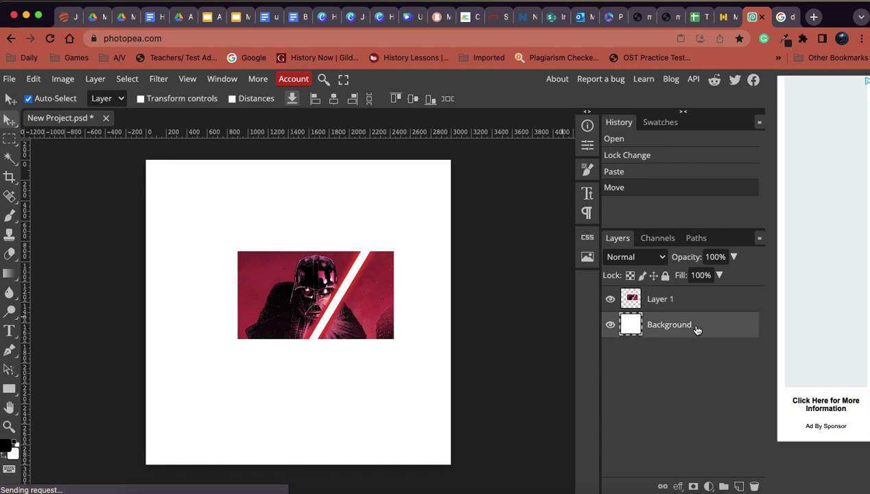
drag(397, 229, 319, 209)
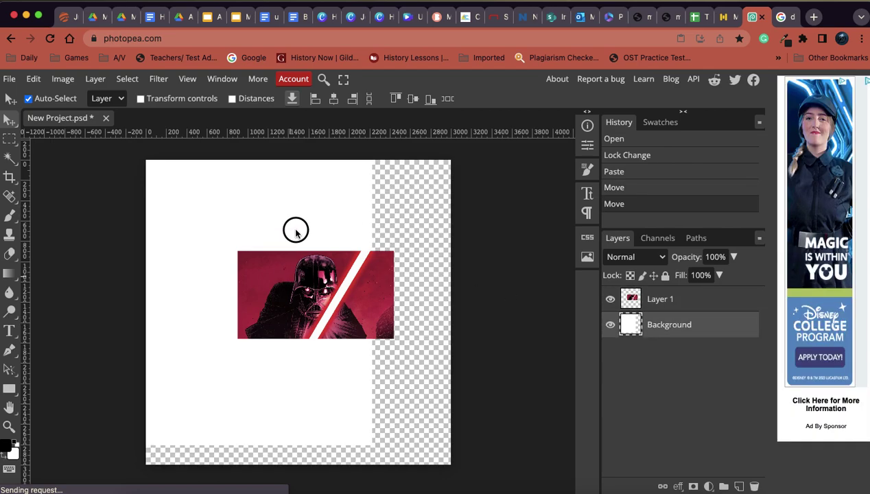
mouse_move(286, 299)
mouse_down()
mouse_move(291, 255)
mouse_move(282, 262)
mouse_move(278, 298)
mouse_up()
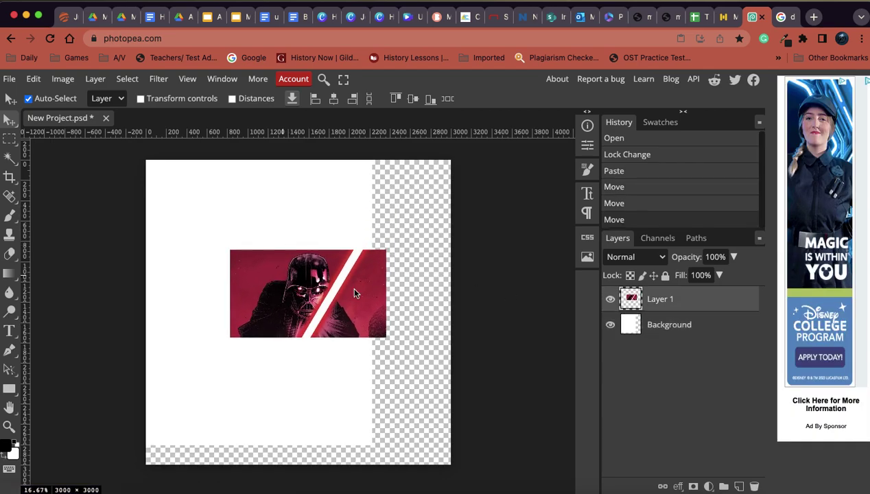
click(673, 328)
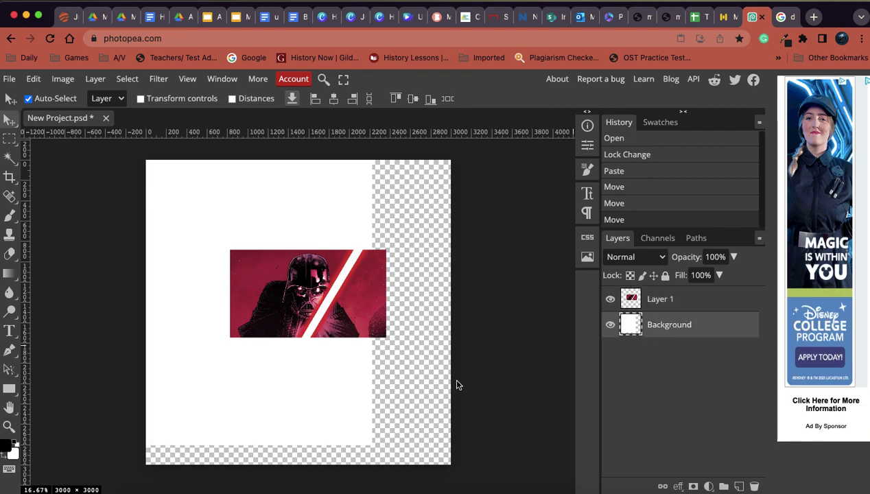
drag(341, 405, 419, 422)
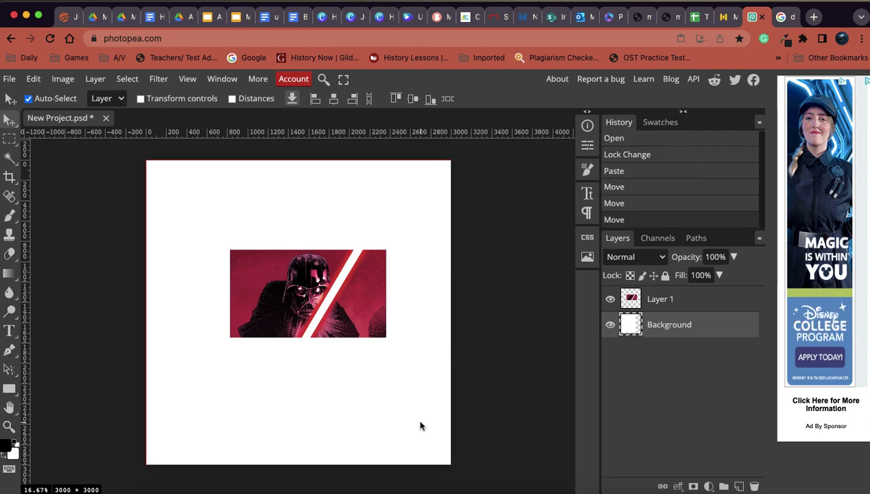
click(488, 423)
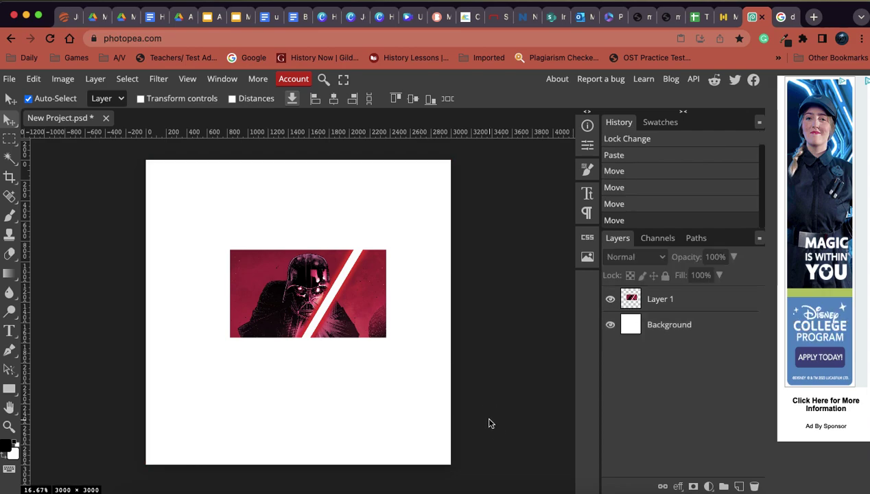
click(660, 300)
click(504, 331)
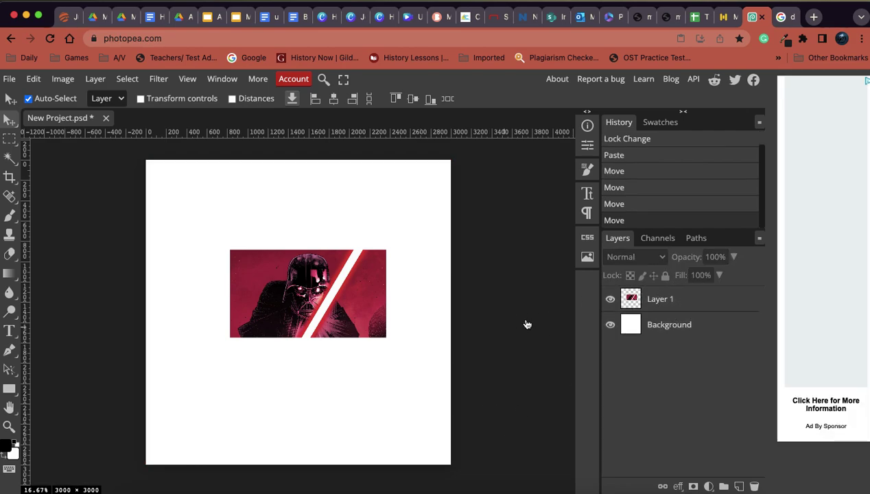
click(659, 300)
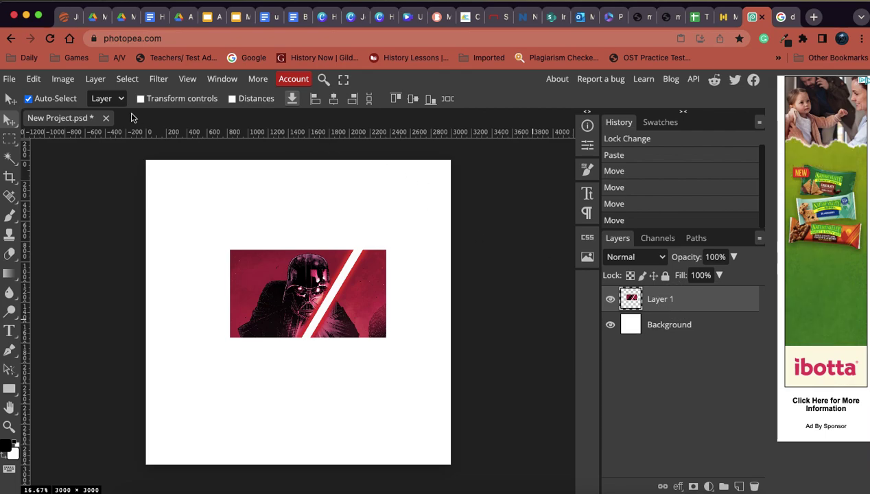
Step: Scale the Darth Vader layer to about 225% so it spans the full canvas width
click(32, 78)
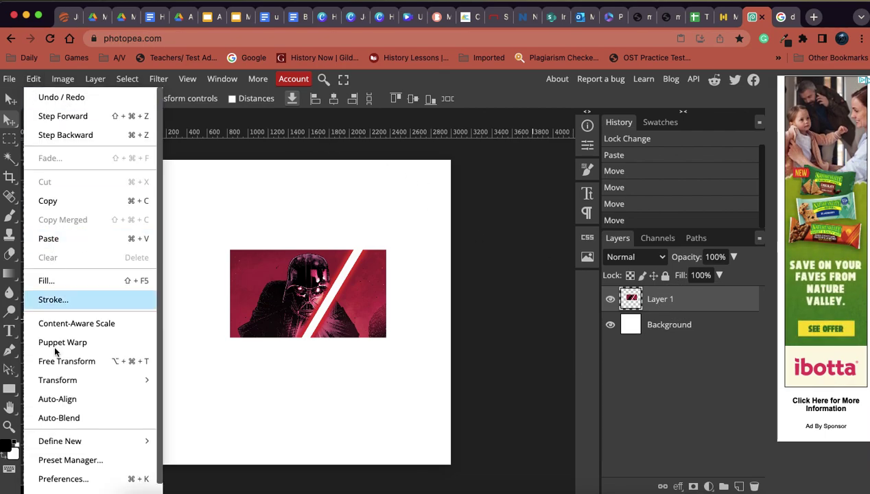
mouse_move(52, 380)
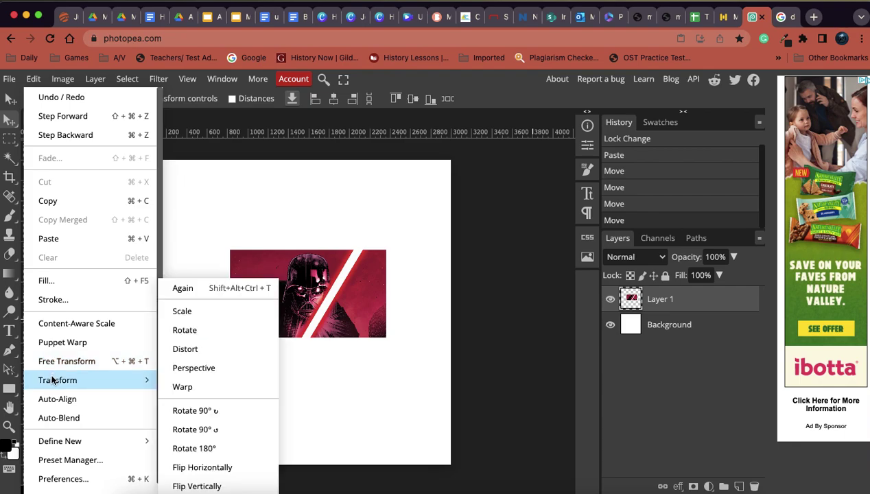
click(190, 310)
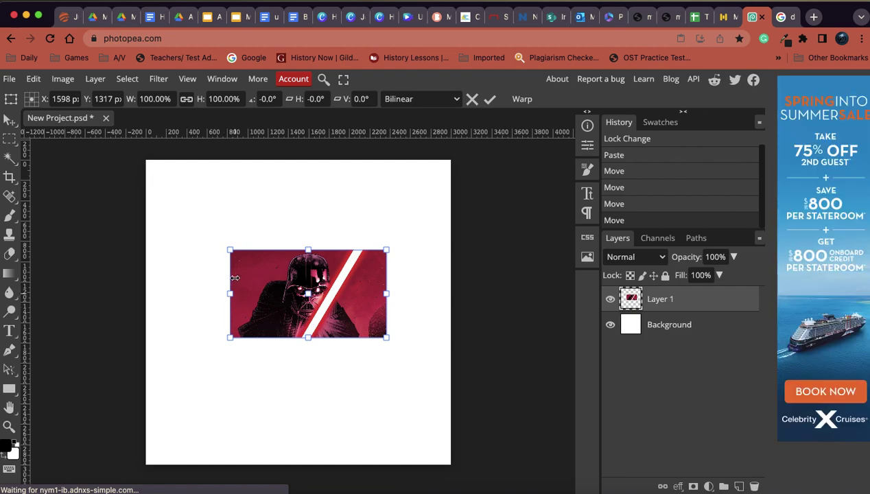
drag(230, 248, 143, 197)
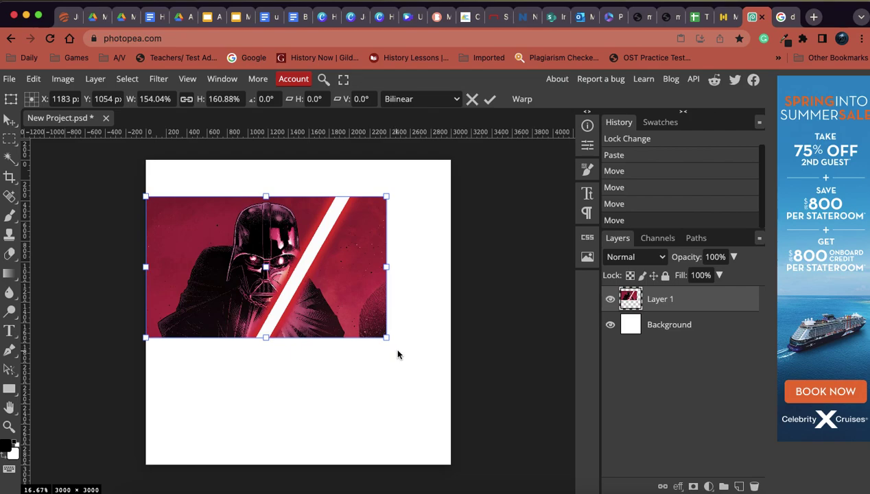
drag(388, 339, 388, 427)
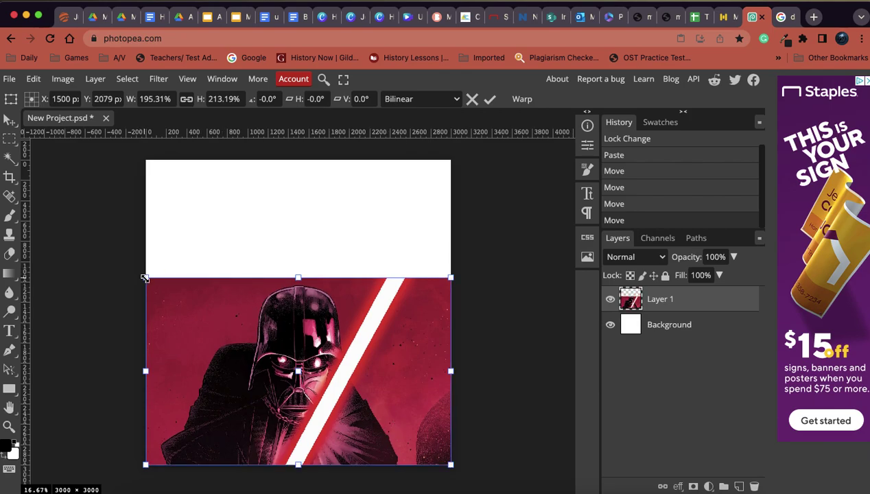
mouse_move(145, 278)
mouse_down()
mouse_move(126, 258)
mouse_move(125, 278)
mouse_move(132, 247)
mouse_move(125, 310)
mouse_move(129, 282)
mouse_up()
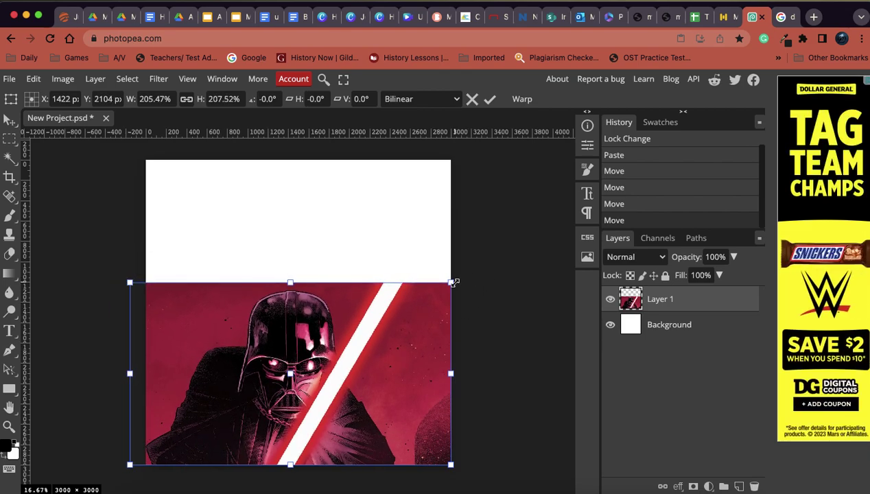
drag(454, 282, 488, 255)
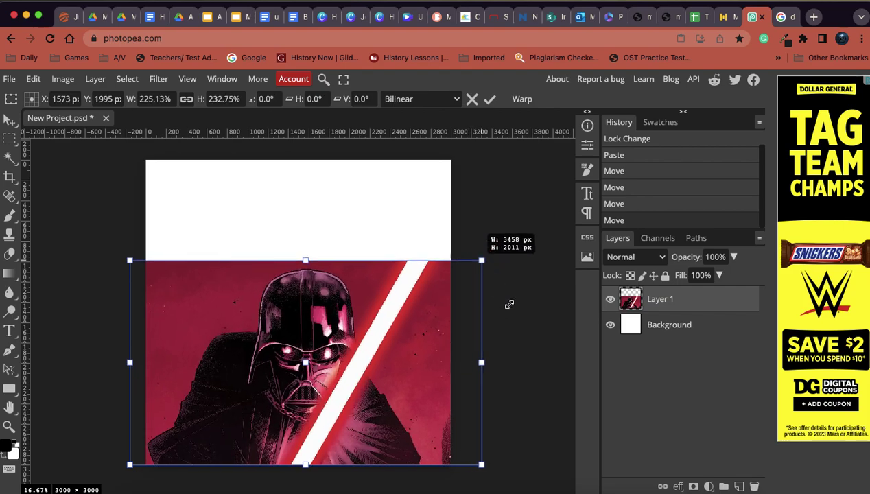
drag(509, 304, 473, 340)
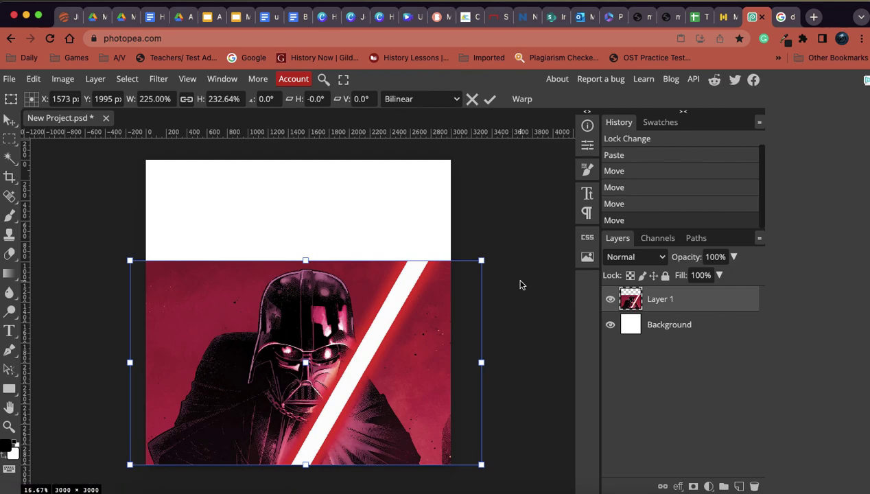
key(Return)
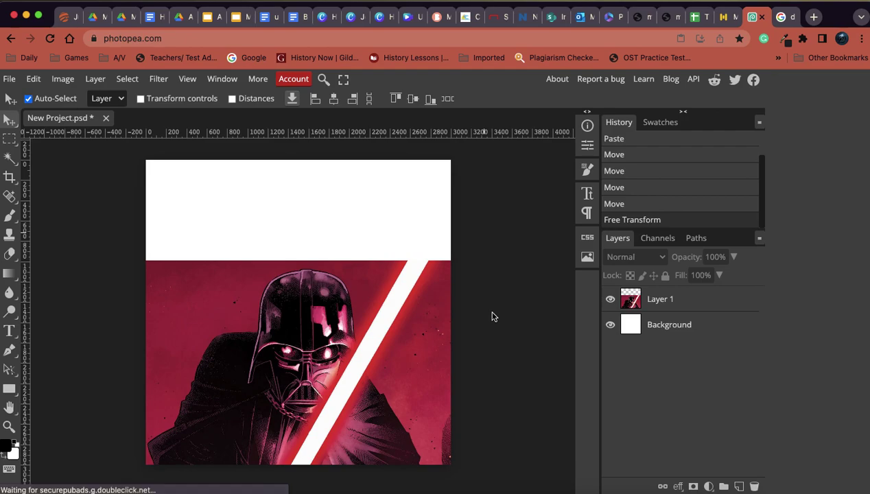
Step: Add empty Layer 2 above Layer 1, then toggle Layer 1's visibility off and on
click(691, 306)
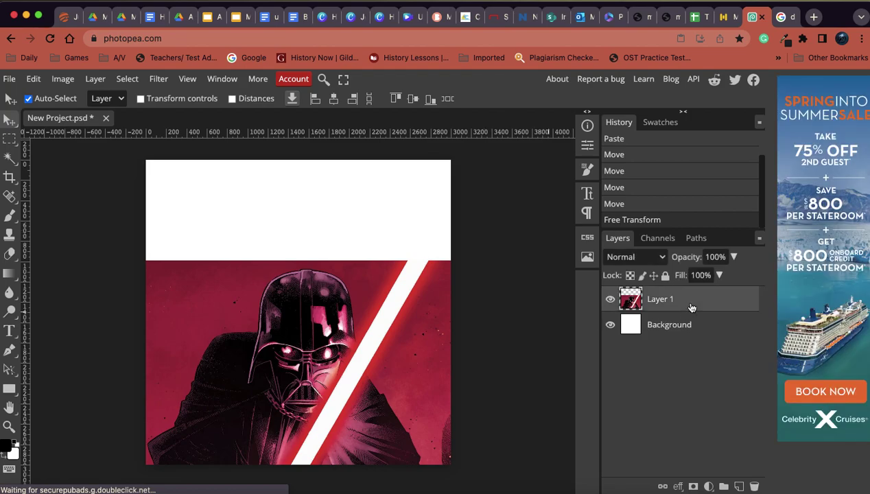
click(739, 486)
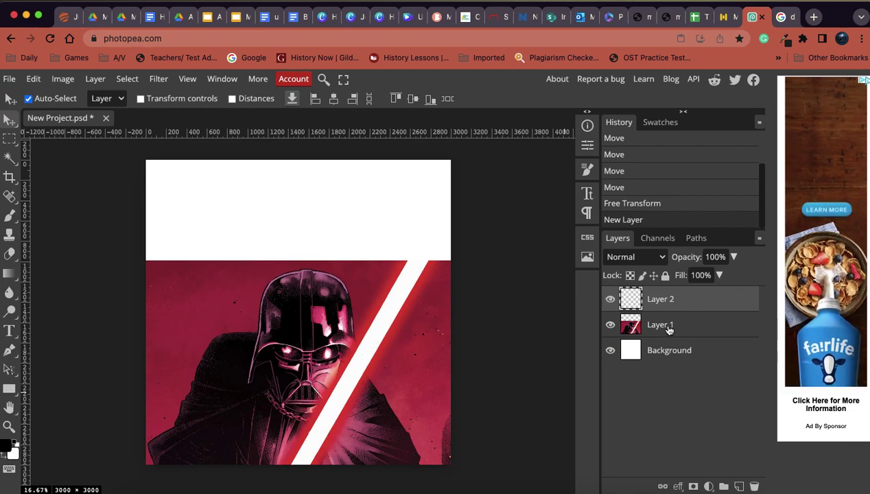
click(611, 326)
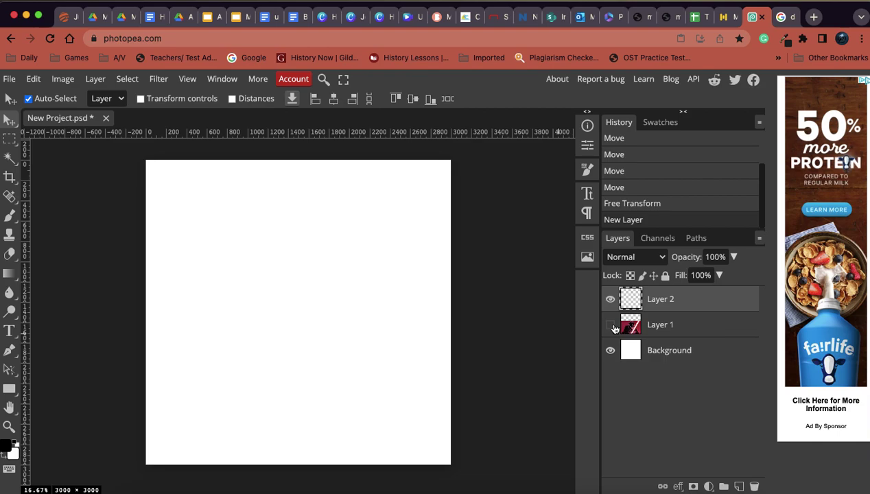
click(611, 326)
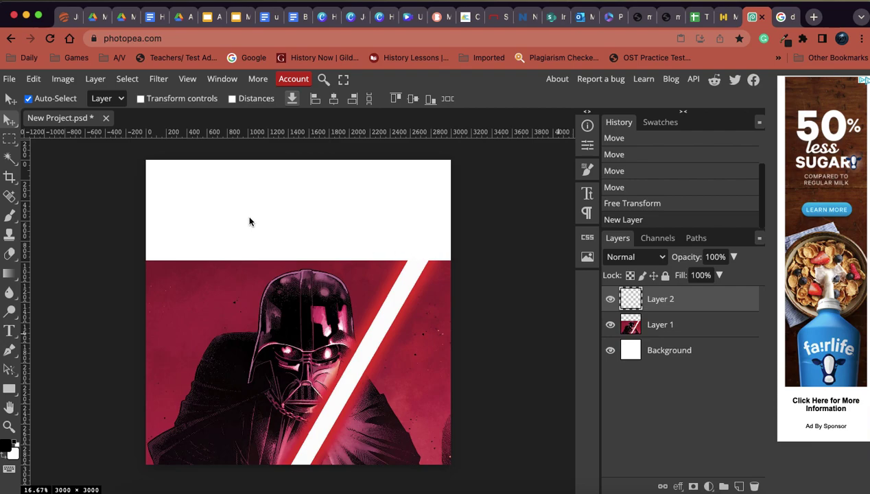
Step: Select the Brush tool and show its picker with 15 px size and 100% hardness
click(10, 217)
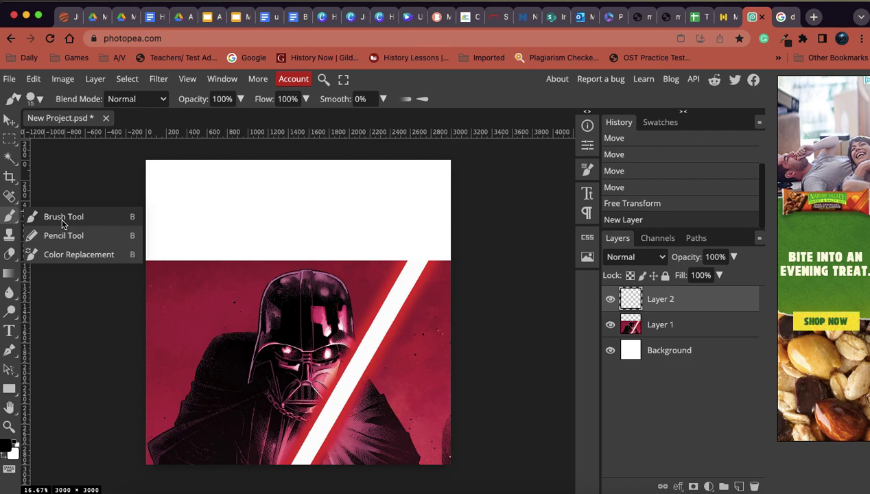
click(63, 218)
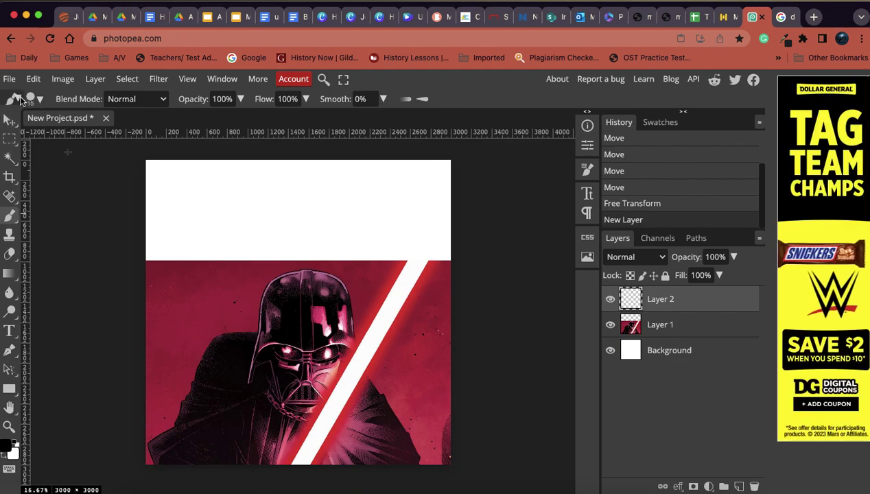
click(15, 99)
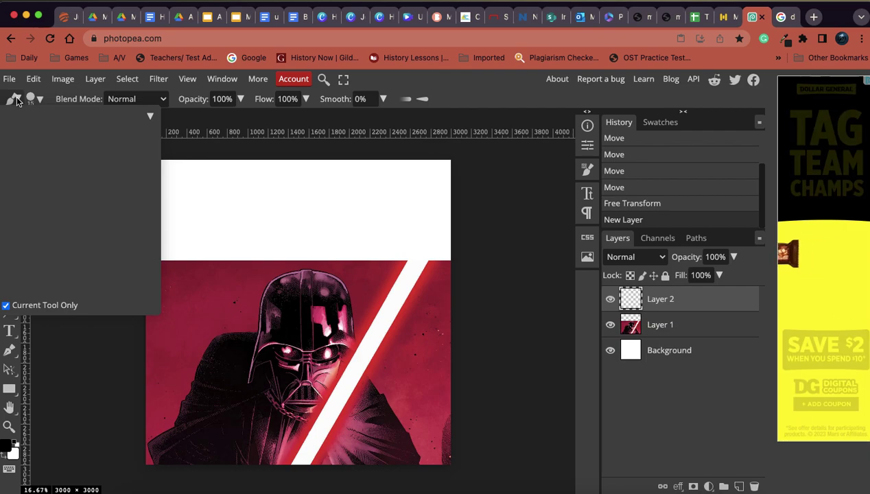
click(40, 100)
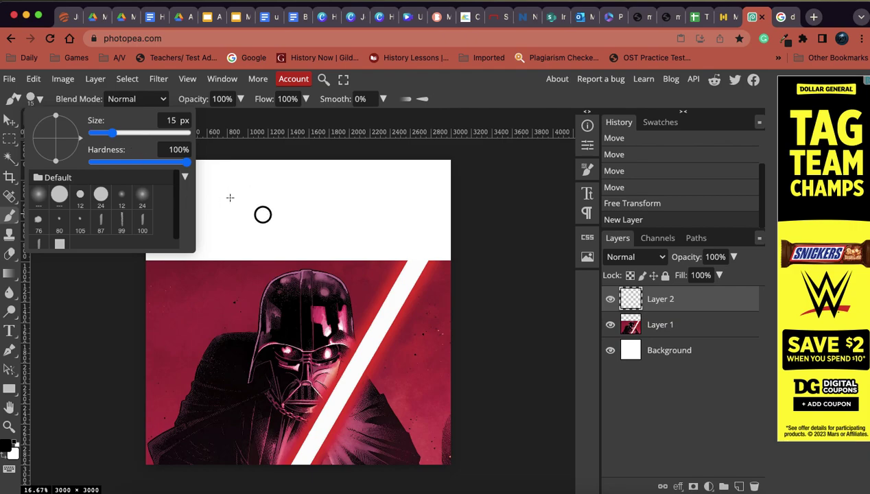
Step: Paint black test strokes above the image and shrink the brush to 5 px
click(248, 229)
mouse_move(229, 198)
mouse_down()
mouse_move(255, 229)
mouse_move(279, 221)
mouse_up()
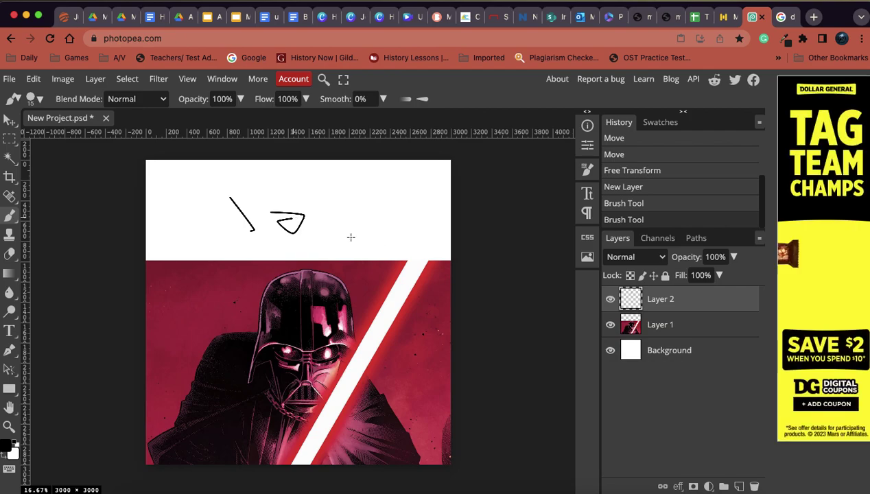
click(35, 99)
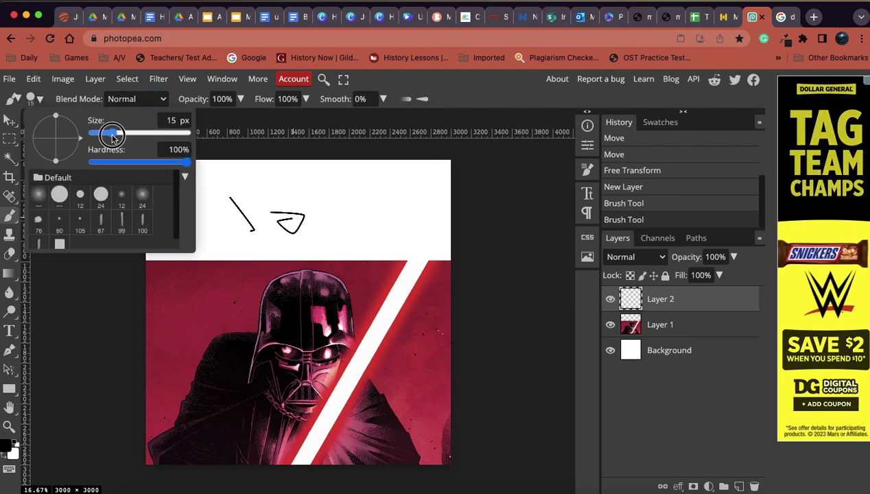
drag(112, 134, 104, 135)
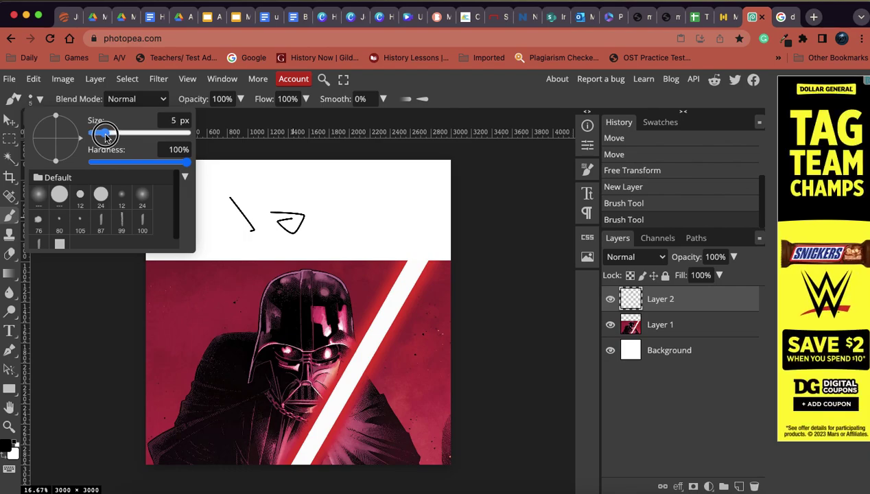
click(80, 197)
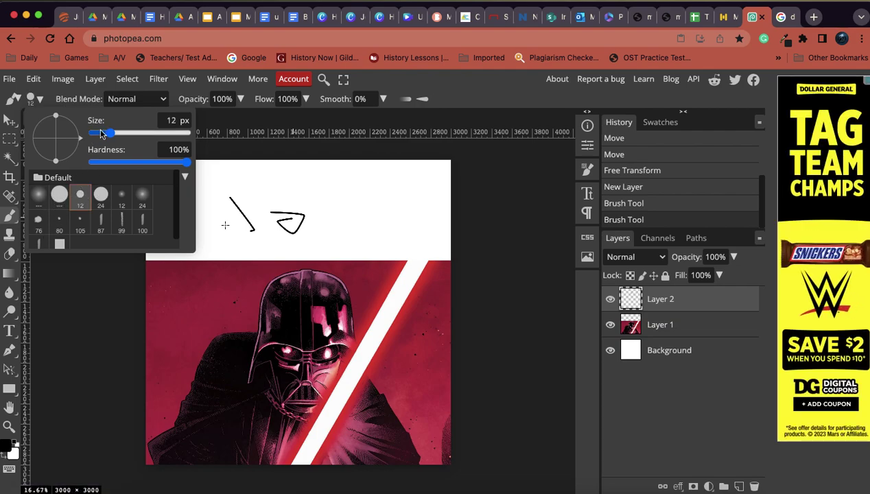
drag(112, 136, 104, 131)
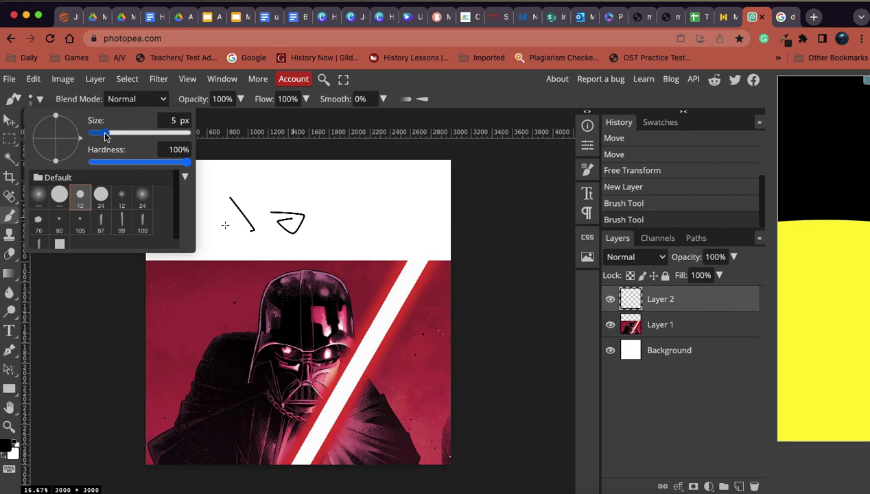
click(222, 168)
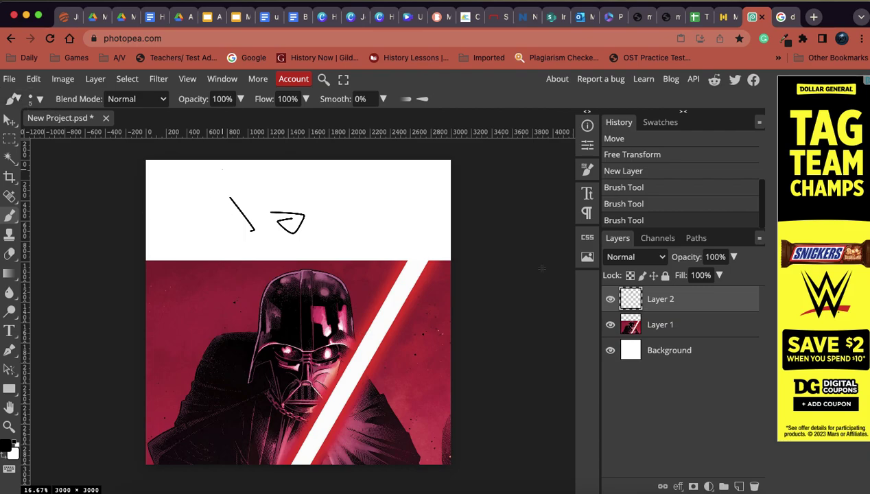
Step: Trace black strokes over the helmet's top edge and down its left edge on Layer 2
scroll(541, 268, up, 5)
scroll(537, 250, up, 8)
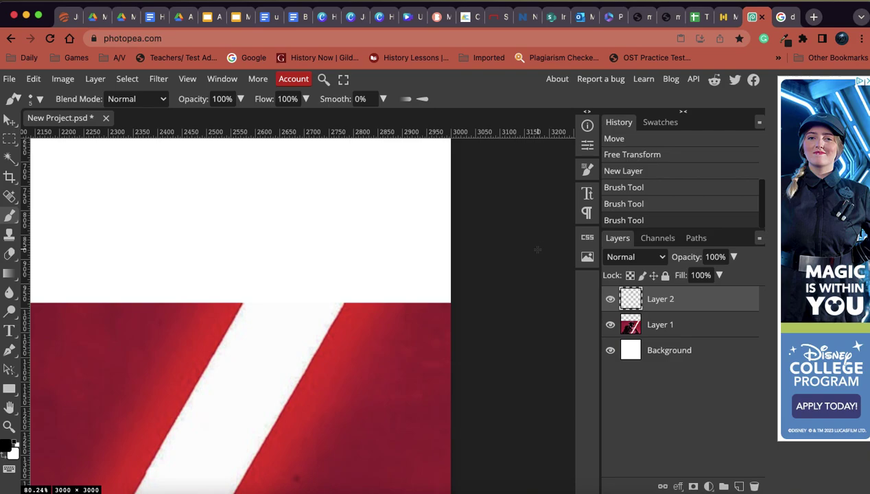
scroll(537, 249, left, 10)
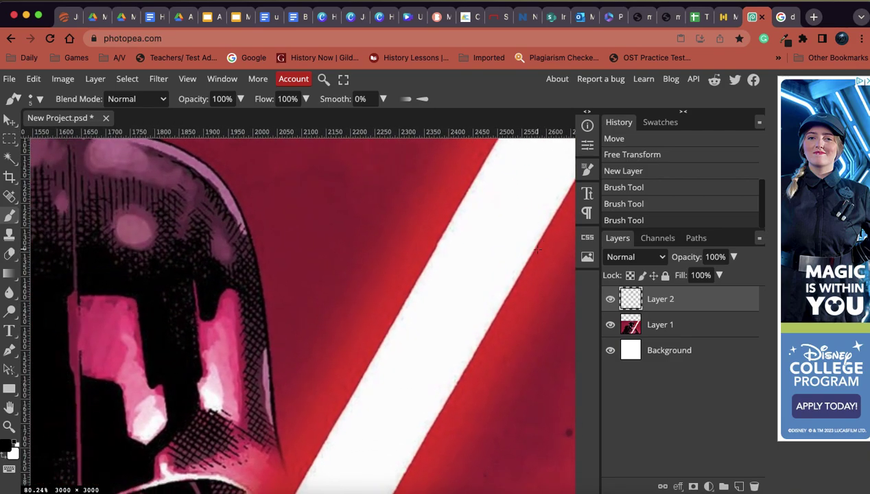
scroll(537, 250, right, 2)
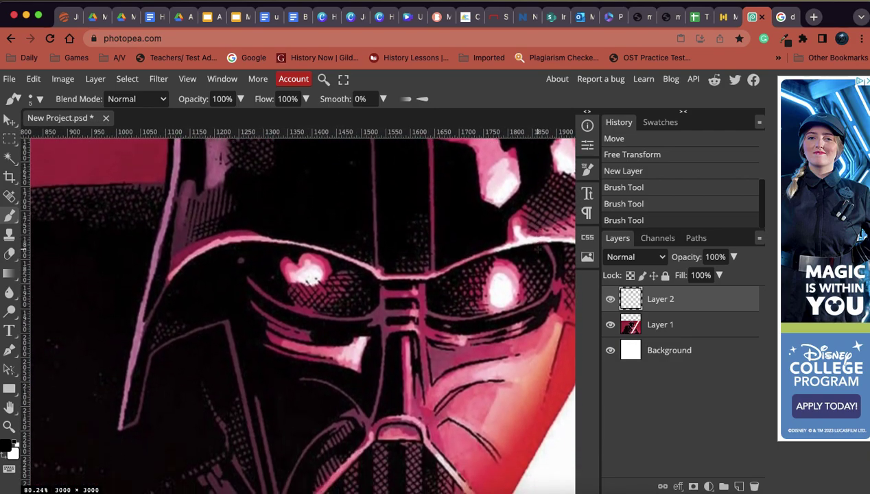
scroll(538, 250, up, 5)
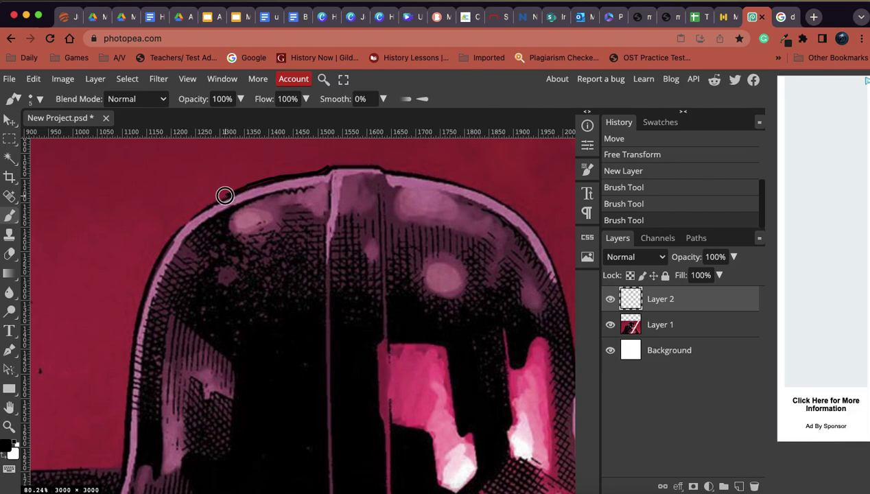
drag(210, 203, 200, 210)
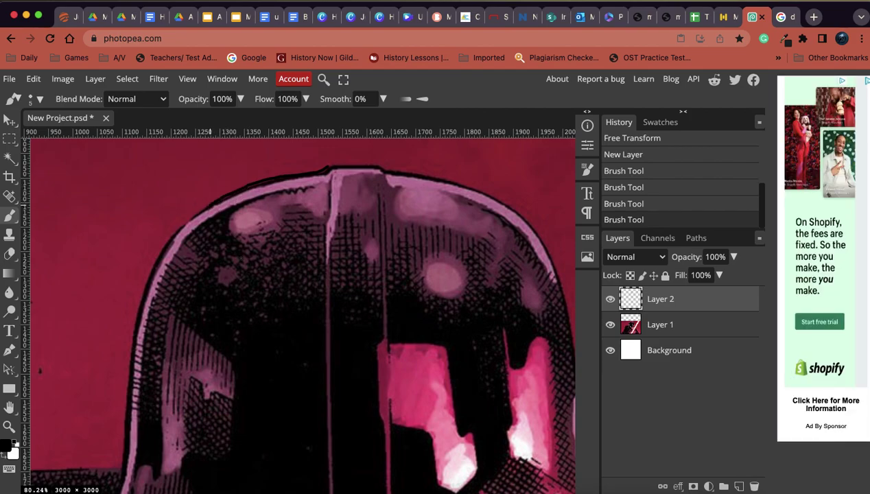
scroll(298, 309, left, 5)
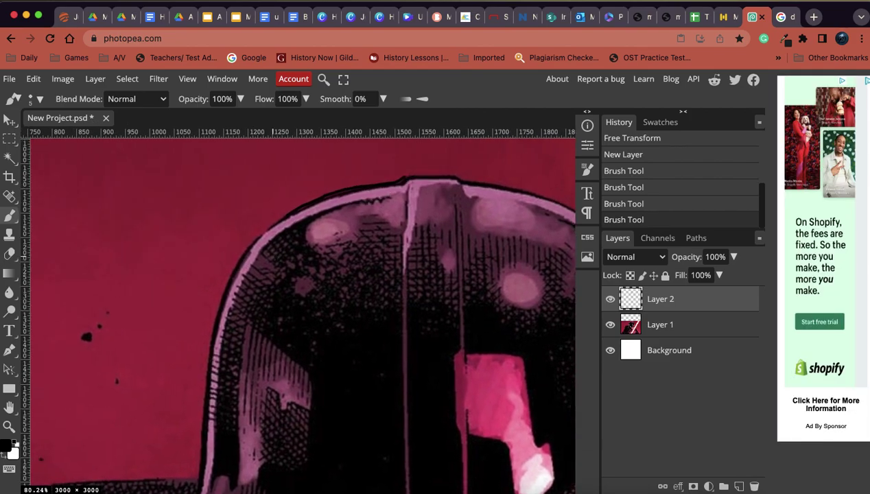
scroll(272, 257, left, 2)
click(305, 223)
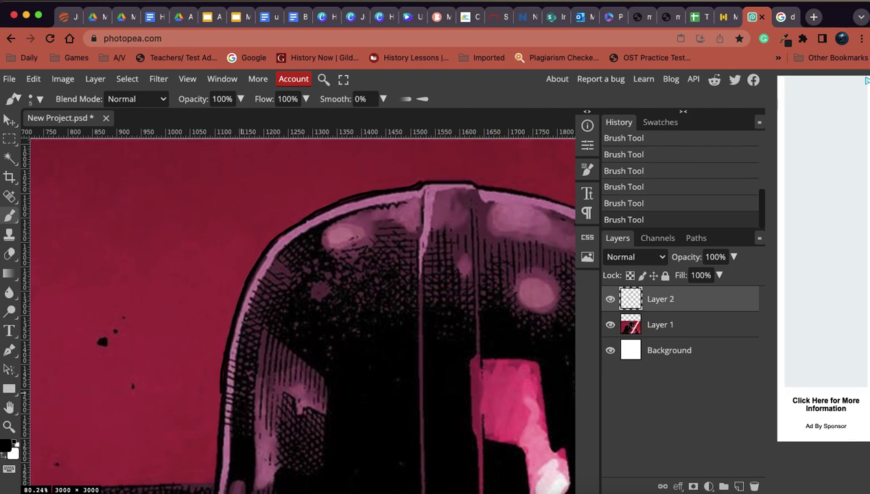
scroll(298, 309, down, 5)
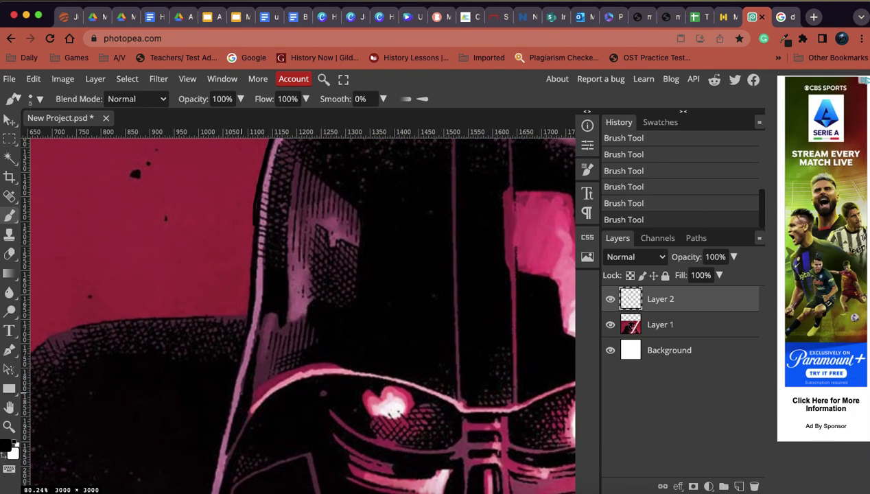
mouse_move(253, 223)
mouse_down()
mouse_move(249, 314)
mouse_move(222, 437)
mouse_up()
scroll(222, 436, down, 5)
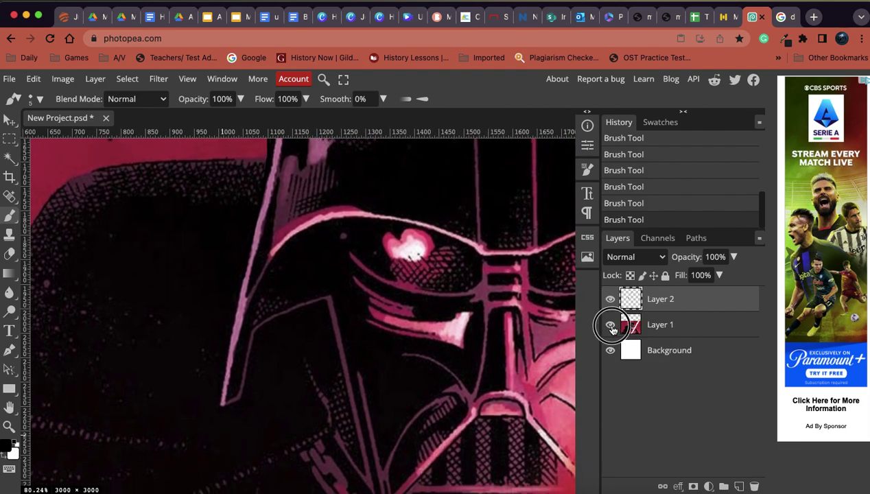
Step: Make Layer 1 active and add a raster mask from transparency via the 'transpa' search
click(610, 326)
click(611, 326)
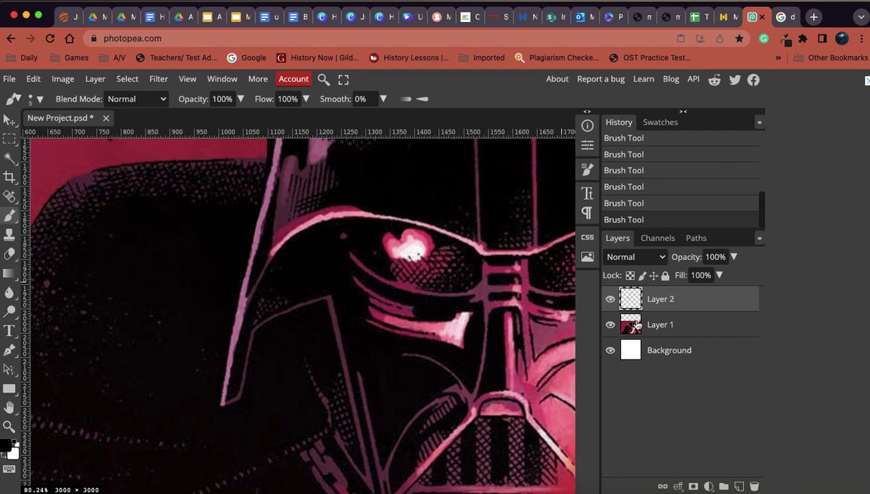
click(674, 323)
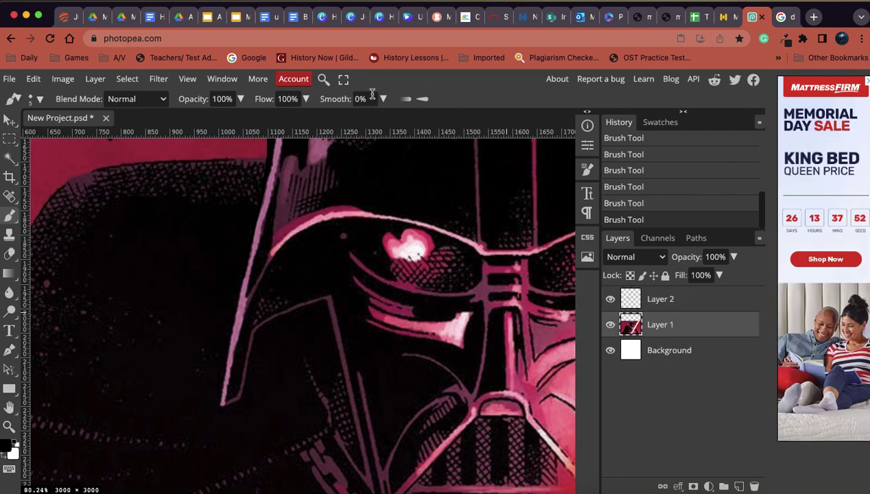
click(322, 80)
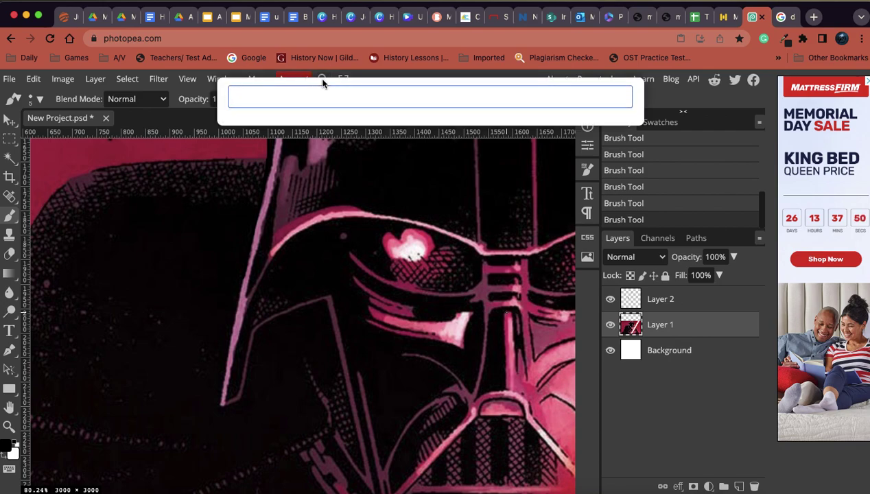
text(transpa)
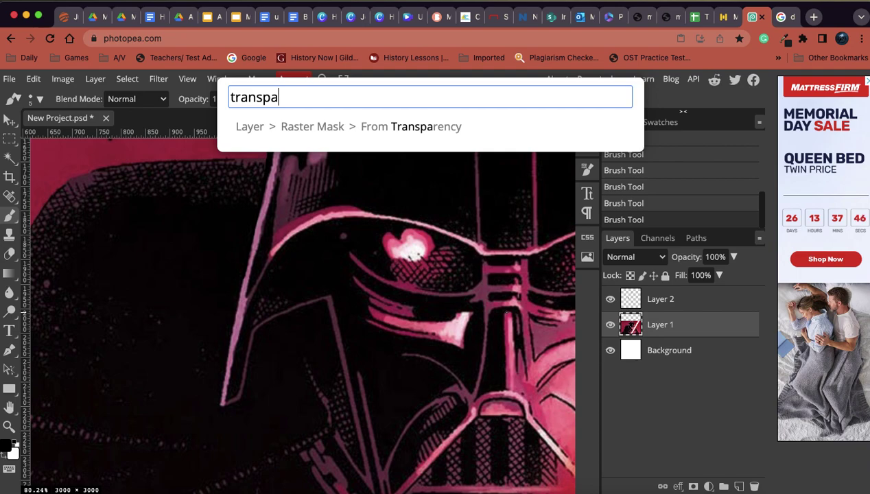
click(372, 127)
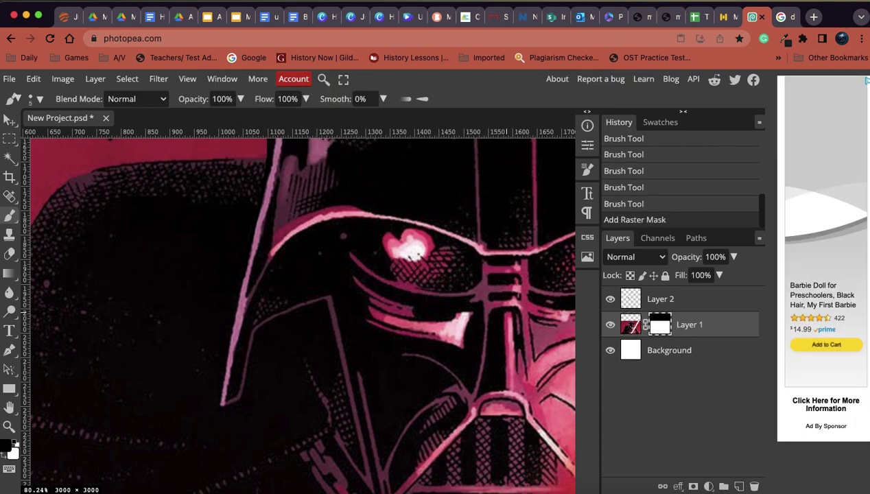
Step: Browse the View and Edit menus, then search again for 'transparancy'
click(186, 80)
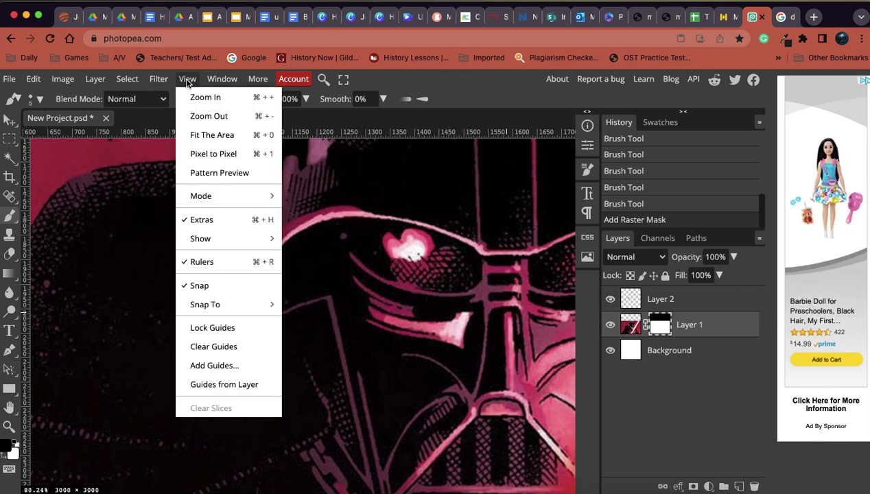
mouse_move(31, 85)
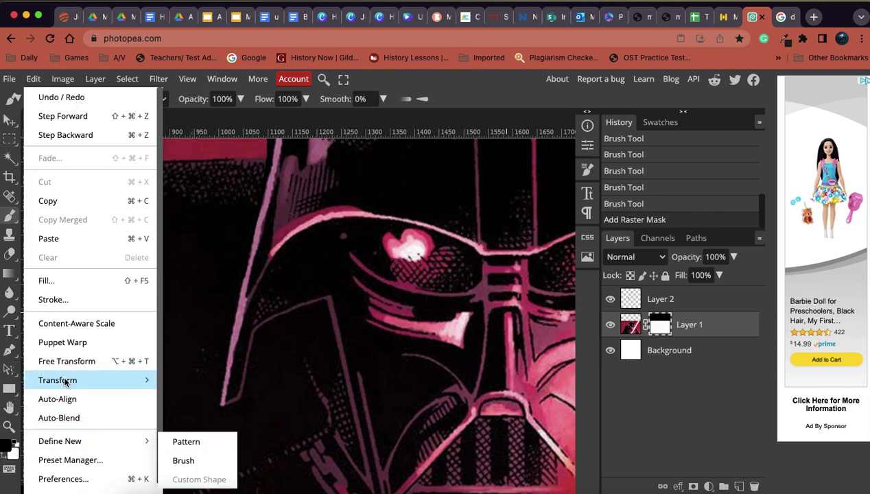
mouse_move(65, 388)
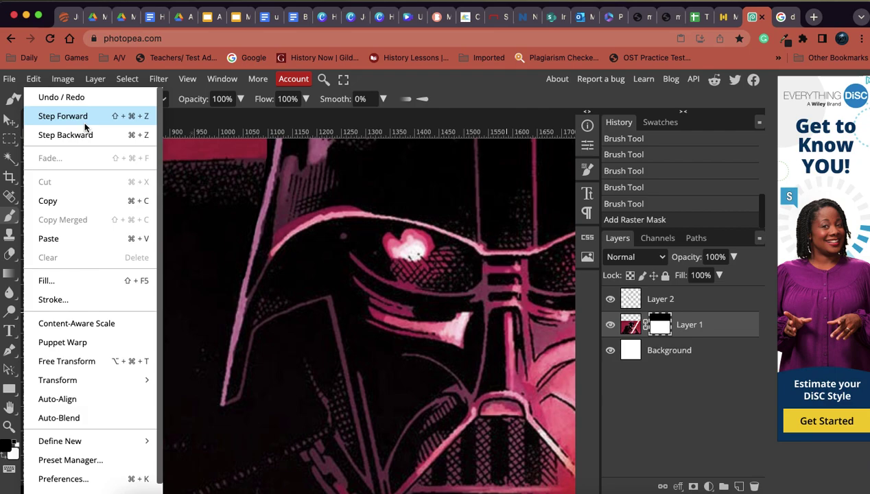
click(383, 83)
click(323, 79)
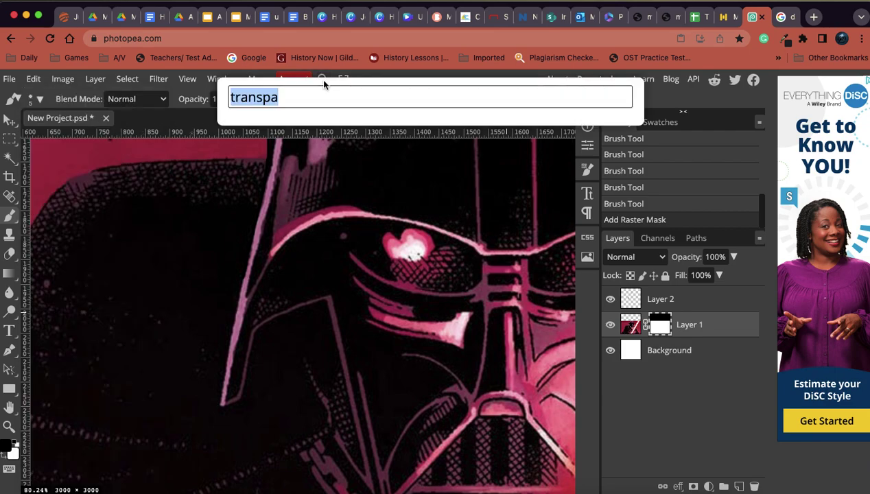
text(tr)
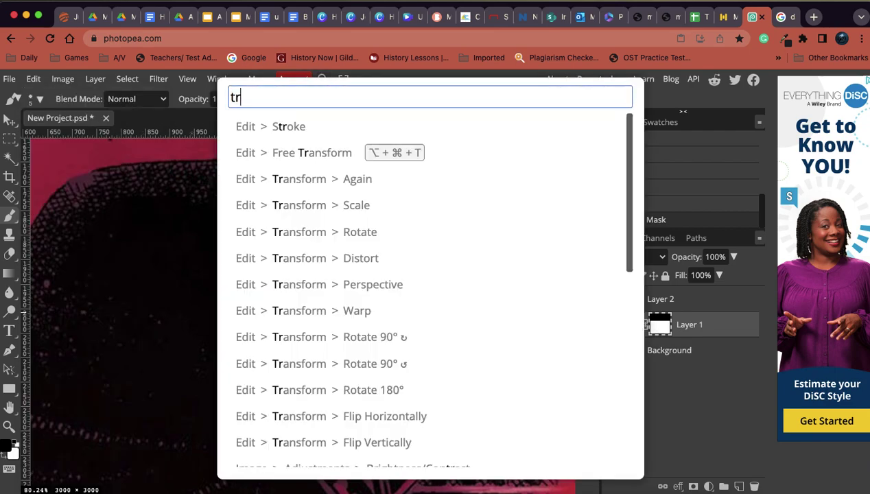
text(ansparan)
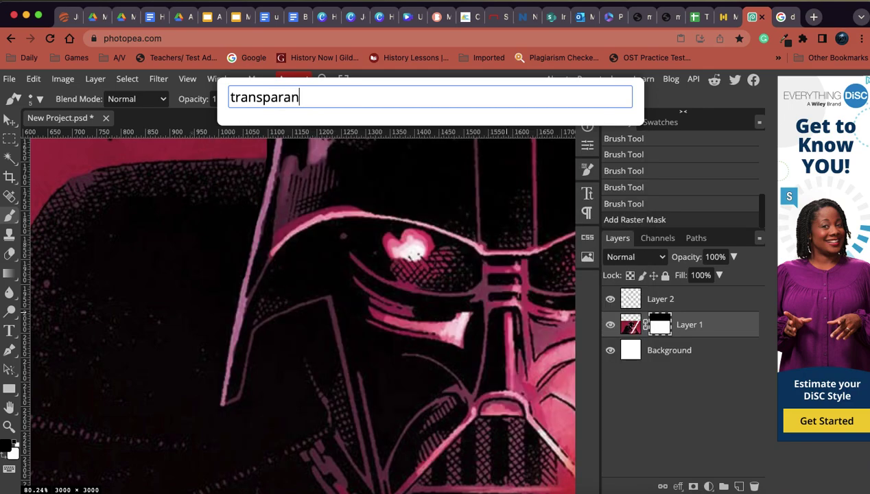
text(cy\)
key(BackSpace)
Step: Fade the Vader image on Layer 1 to about half opacity, then return to Layer 2
click(706, 331)
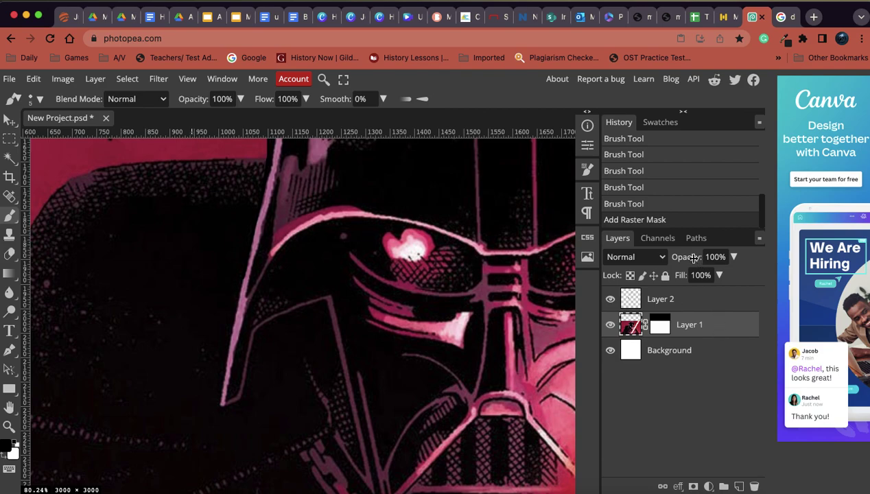
click(734, 260)
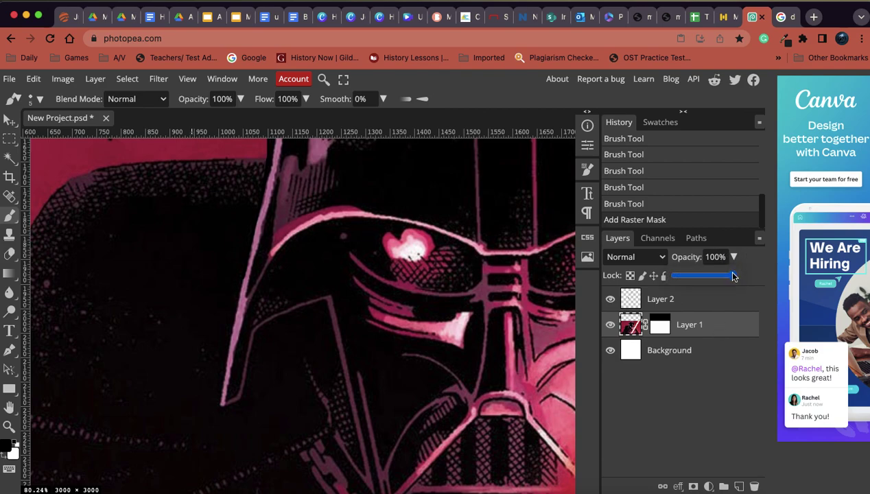
mouse_move(733, 276)
mouse_down()
mouse_move(715, 276)
mouse_move(738, 277)
mouse_up()
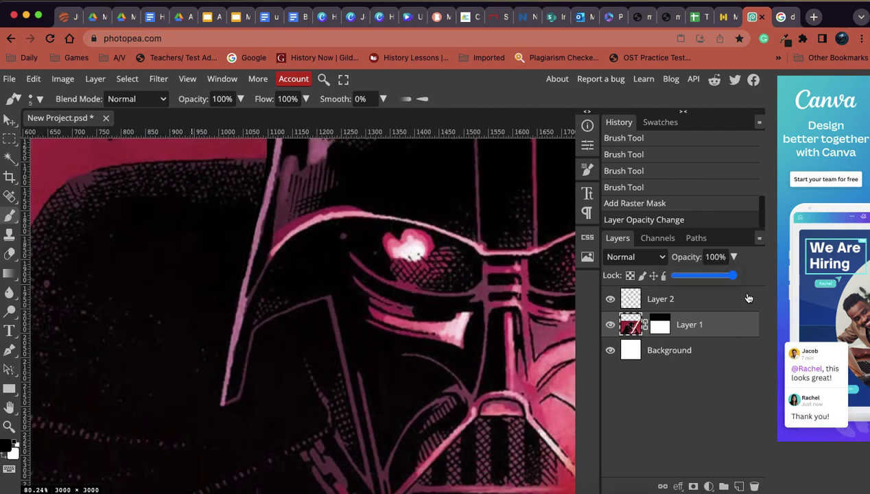
click(700, 306)
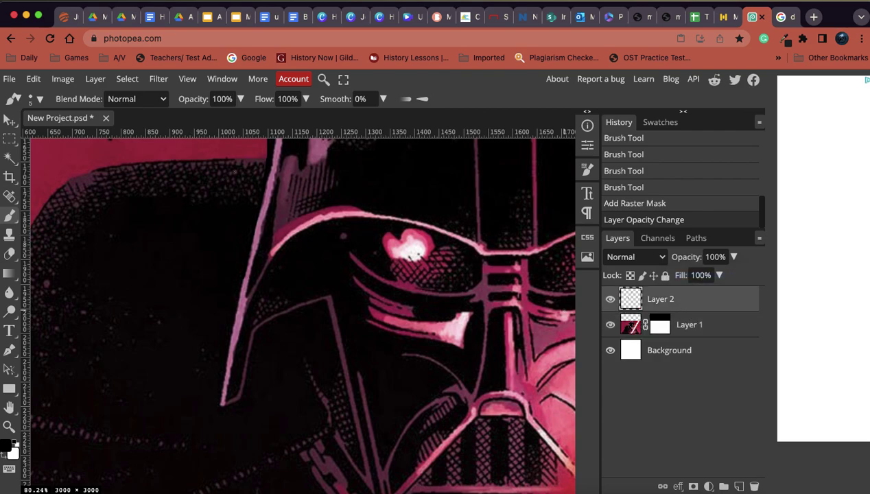
click(723, 324)
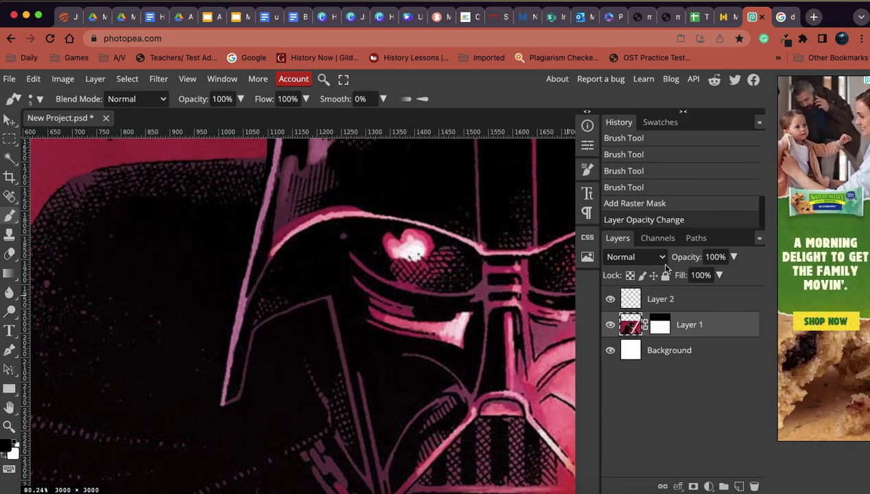
click(733, 258)
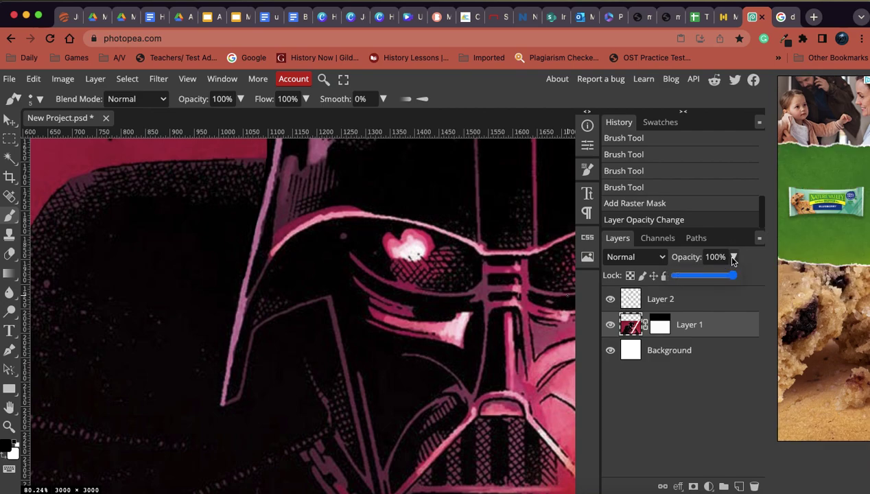
drag(733, 273, 709, 276)
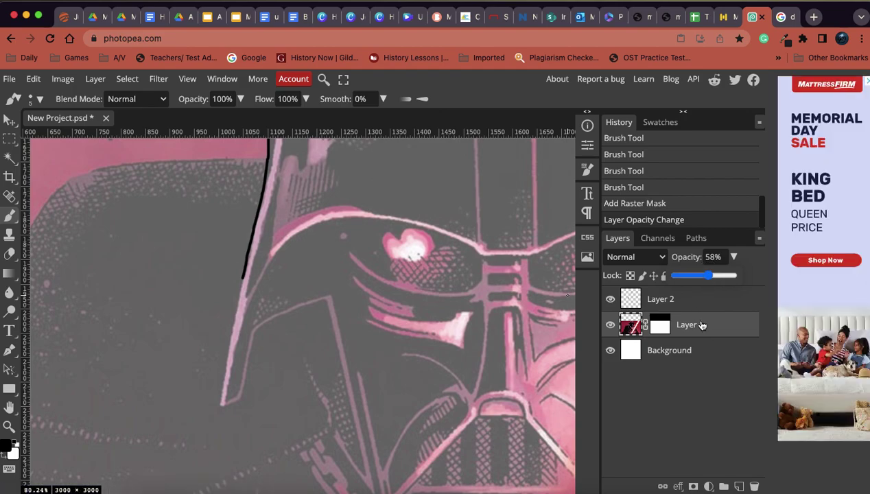
click(697, 302)
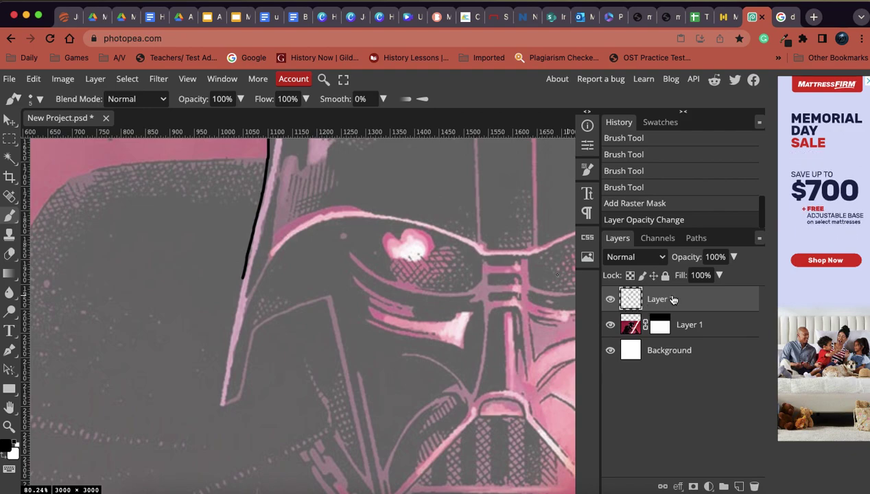
Step: Rename Layer 2 to 'drawing' and undo the lower part of the helmet edge line
click(661, 303)
double_click(663, 302)
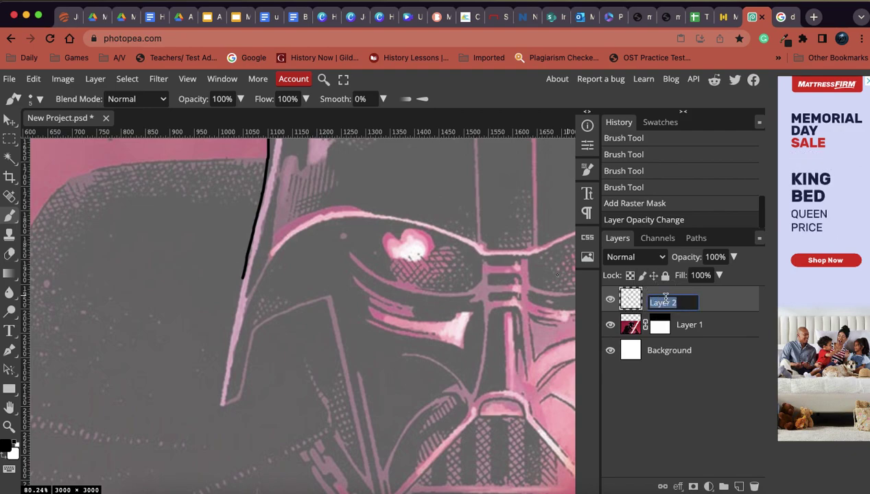
text(drawing)
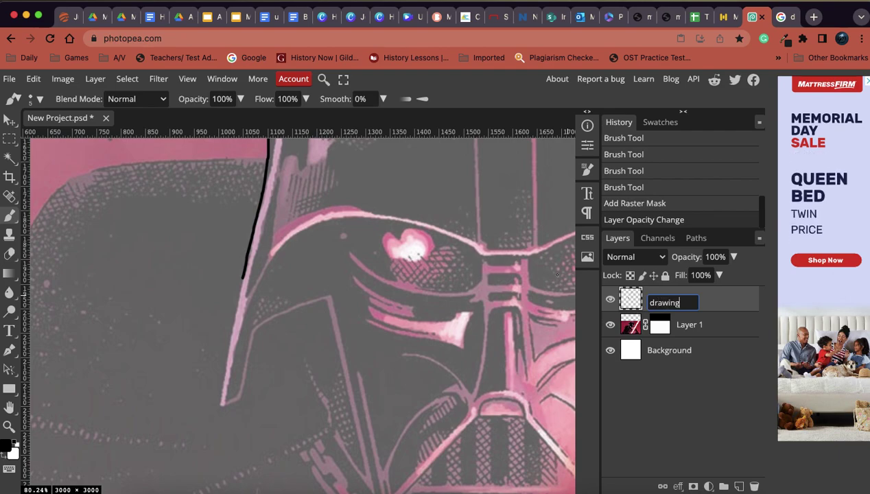
key(Return)
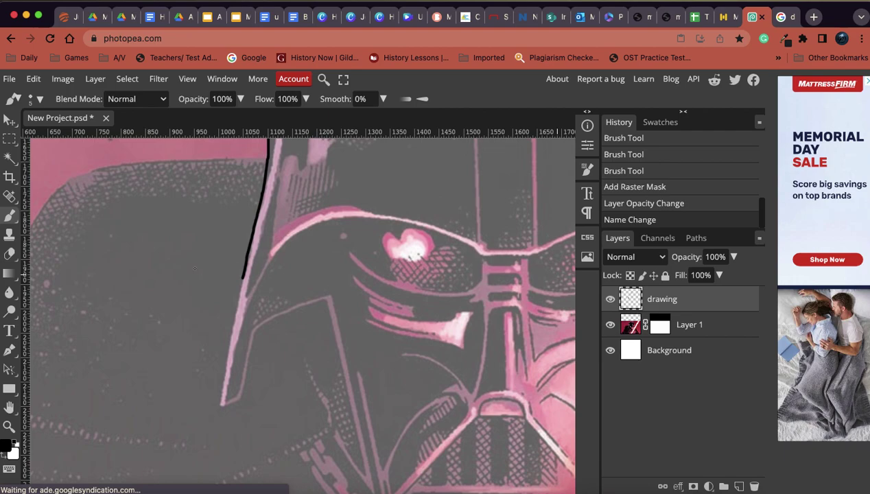
key(ctrl+z)
Step: Redraw the helmet's left edge lower down, trace its inner edge toward the eye, and draw the mask line toward the chin
mouse_move(248, 229)
mouse_down()
mouse_move(222, 404)
mouse_move(235, 397)
mouse_move(252, 336)
mouse_move(325, 301)
mouse_move(371, 493)
mouse_up()
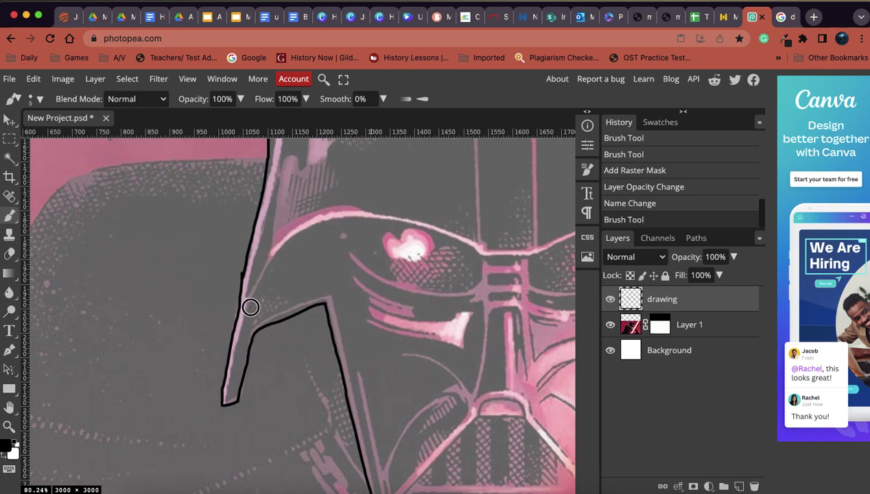
mouse_move(250, 306)
mouse_down()
mouse_move(276, 262)
mouse_move(303, 236)
mouse_move(372, 215)
mouse_move(403, 219)
mouse_move(479, 253)
mouse_move(472, 289)
mouse_move(398, 279)
mouse_move(351, 253)
mouse_move(339, 235)
mouse_move(342, 221)
mouse_move(385, 232)
mouse_move(396, 258)
mouse_move(431, 260)
mouse_move(430, 244)
mouse_move(386, 236)
mouse_up()
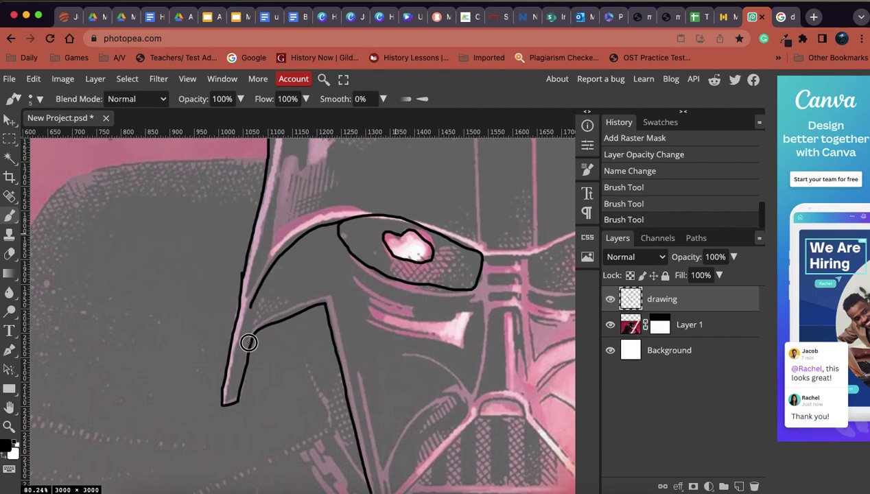
mouse_move(248, 342)
mouse_down()
mouse_move(252, 325)
mouse_move(295, 305)
mouse_move(320, 298)
mouse_move(335, 306)
mouse_move(371, 479)
mouse_up()
scroll(384, 446, down, 5)
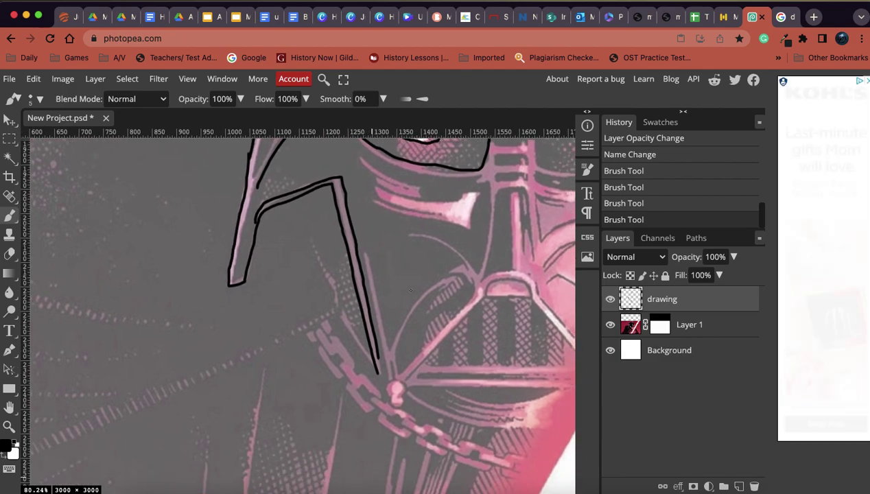
Step: Draw a short line beside the long mask line down to the chin and round off the chin tip
click(378, 372)
drag(366, 253, 369, 273)
mouse_move(376, 309)
mouse_down()
mouse_move(384, 387)
mouse_move(395, 402)
mouse_move(400, 394)
mouse_up()
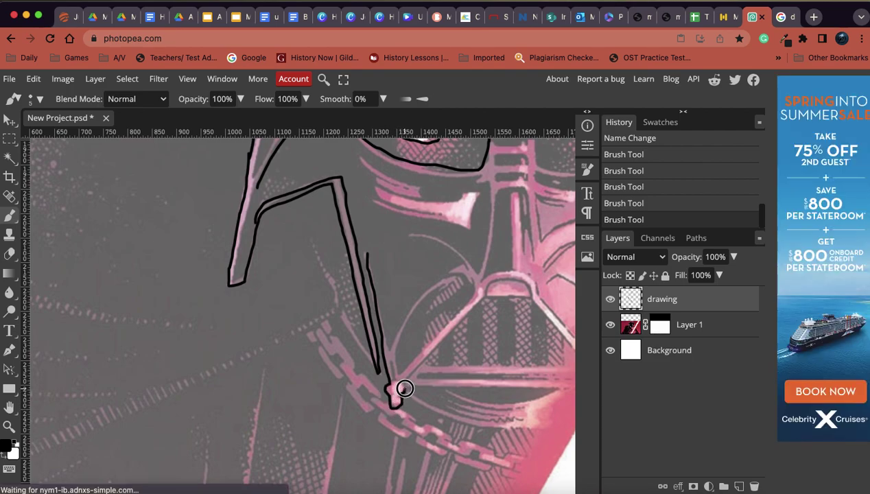
click(384, 267)
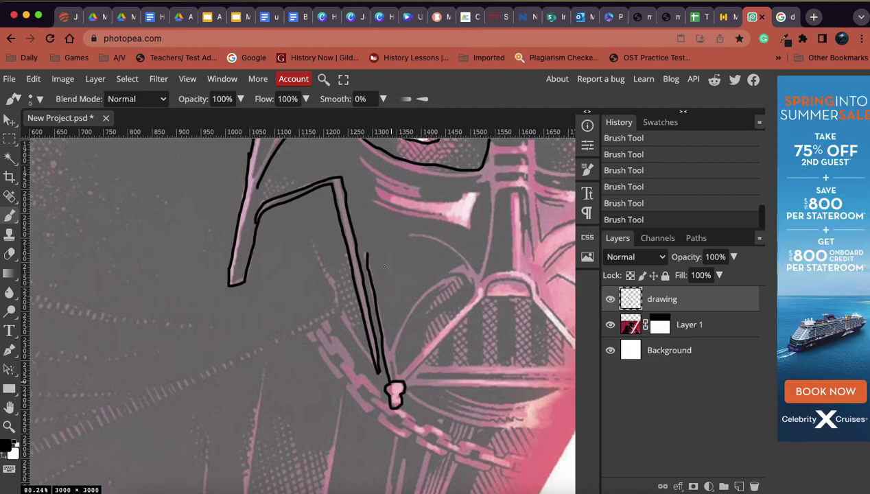
Step: Trace a second line down the mask edge and add strokes inside the hook by the mouth grill
mouse_move(370, 255)
mouse_down()
mouse_move(390, 352)
mouse_move(437, 278)
mouse_move(458, 276)
mouse_move(463, 288)
mouse_up()
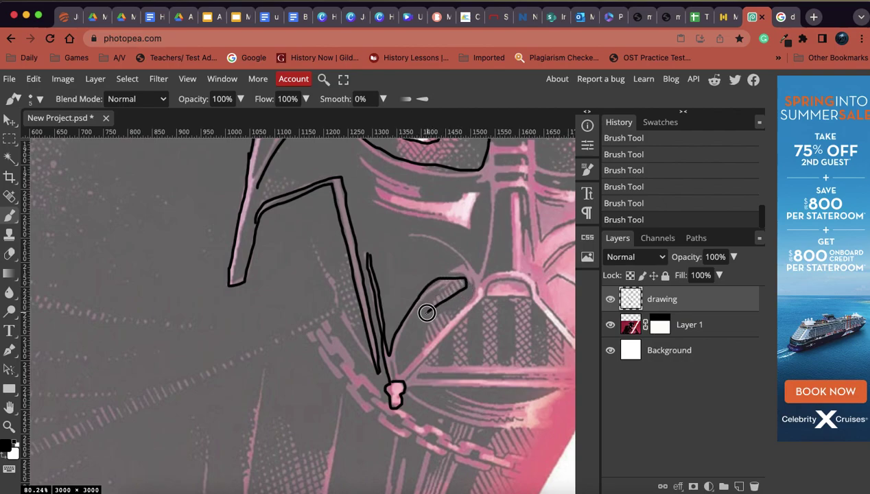
mouse_move(425, 311)
mouse_down()
mouse_move(448, 285)
mouse_move(408, 325)
mouse_move(394, 360)
mouse_move(398, 373)
mouse_move(442, 336)
mouse_move(475, 276)
mouse_up()
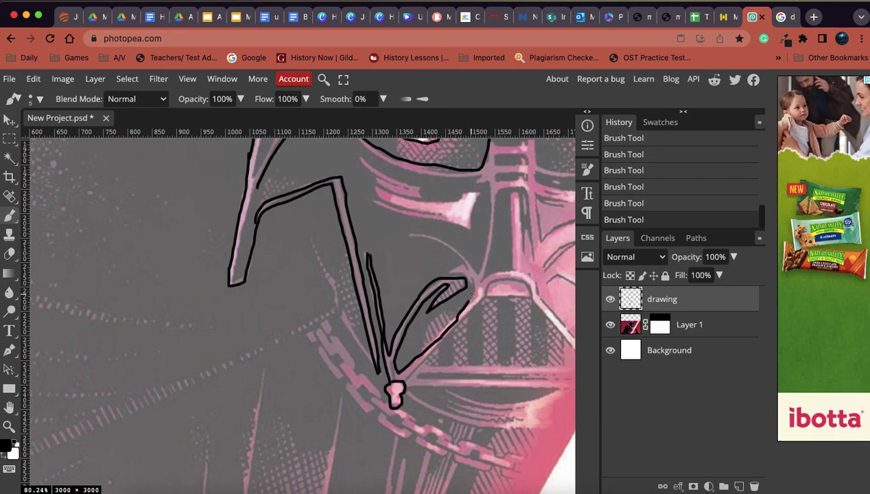
drag(467, 301, 478, 268)
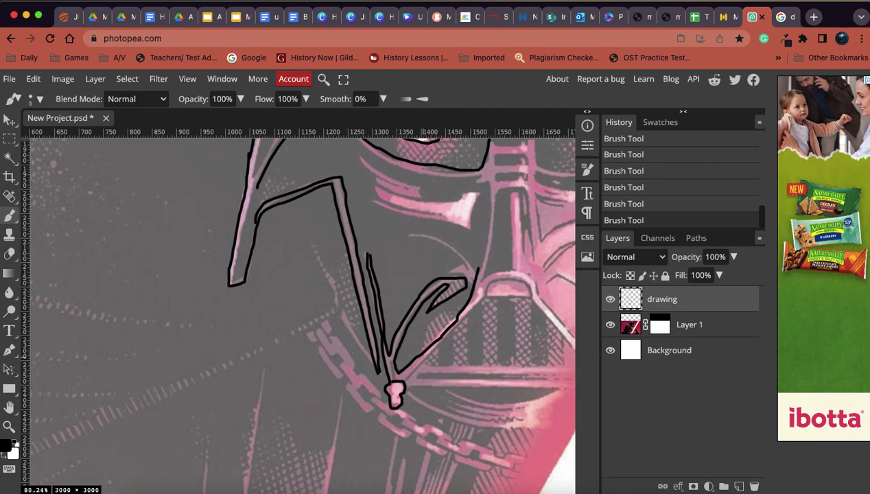
Step: Undo the looped mouth stroke, redraw the mask-edge line with its upward stroke, and trace the grill's top edge
key(super+z)
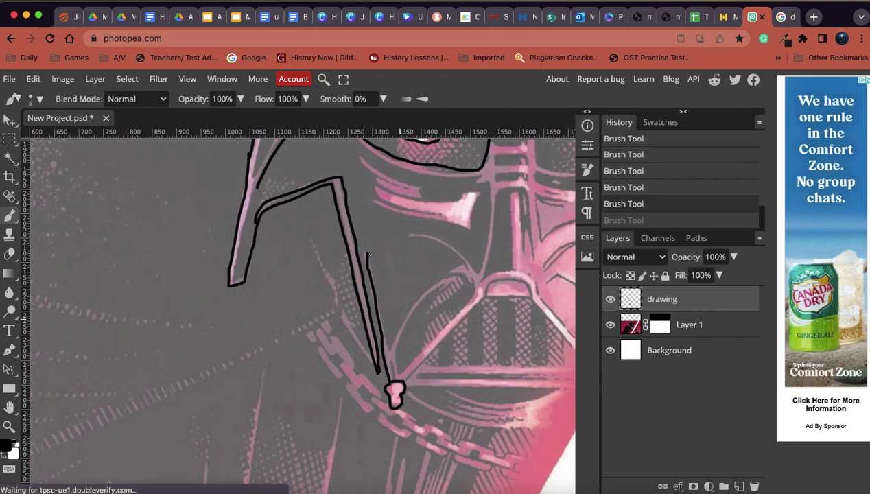
drag(369, 253, 389, 339)
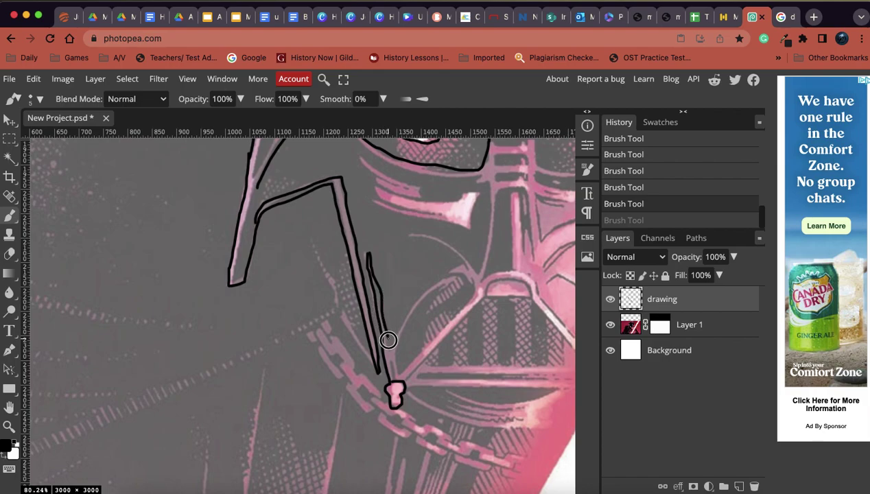
mouse_move(389, 345)
mouse_down()
mouse_move(421, 292)
mouse_move(456, 278)
mouse_move(460, 288)
mouse_move(416, 322)
mouse_move(441, 292)
mouse_move(432, 293)
mouse_move(404, 329)
mouse_move(398, 373)
mouse_move(477, 286)
mouse_move(453, 272)
mouse_move(465, 268)
mouse_move(439, 247)
mouse_move(418, 243)
mouse_move(421, 235)
mouse_move(450, 245)
mouse_move(472, 272)
mouse_move(534, 280)
mouse_up()
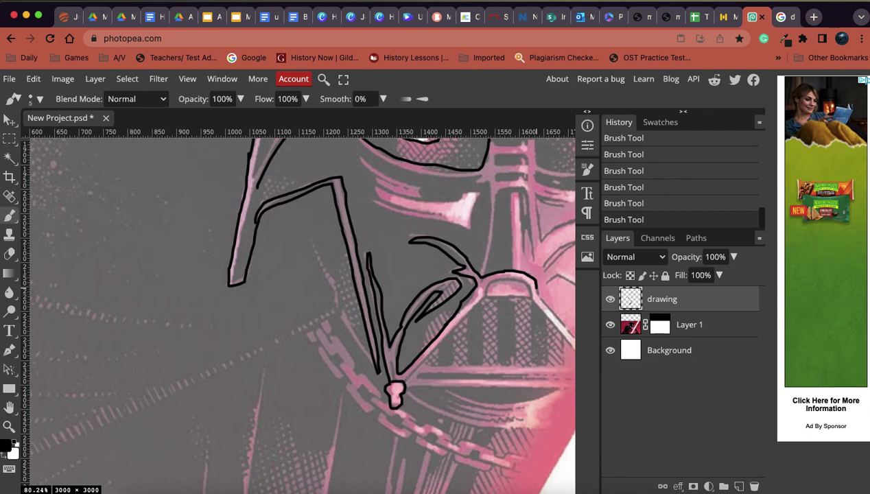
mouse_move(397, 378)
mouse_down()
mouse_move(493, 286)
mouse_move(506, 282)
mouse_move(534, 294)
mouse_move(489, 290)
mouse_up()
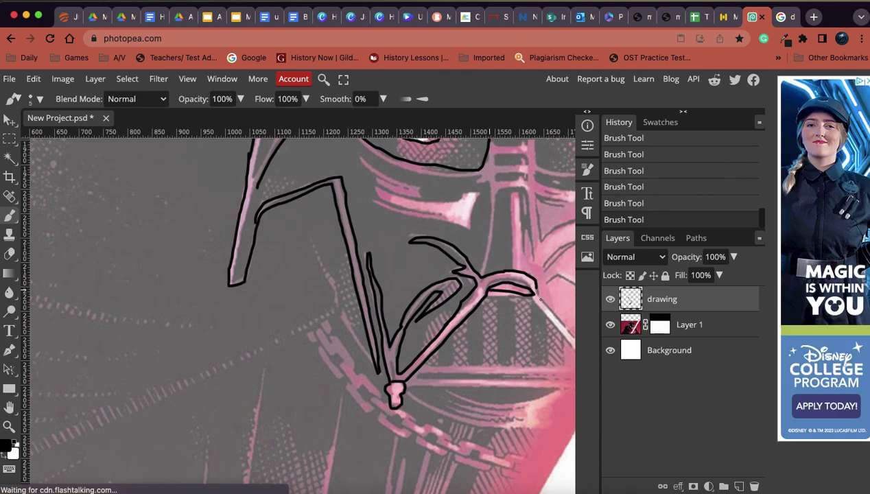
scroll(516, 194, down, 5)
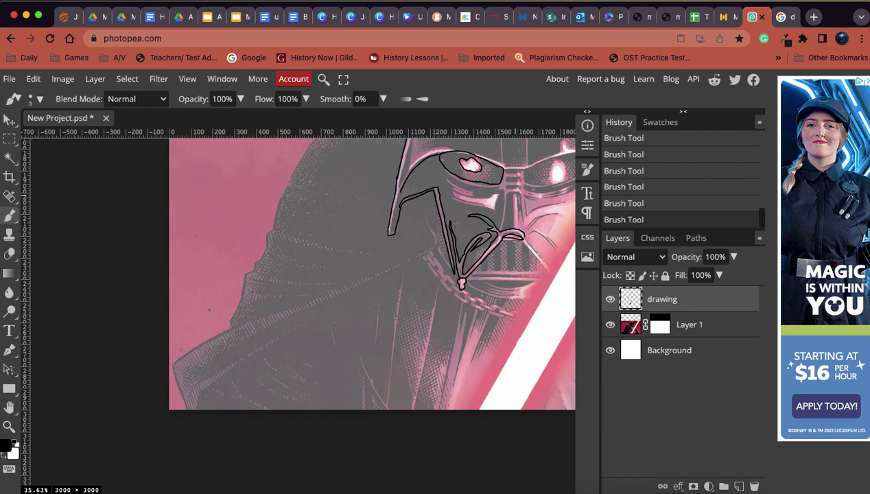
scroll(456, 223, down, 3)
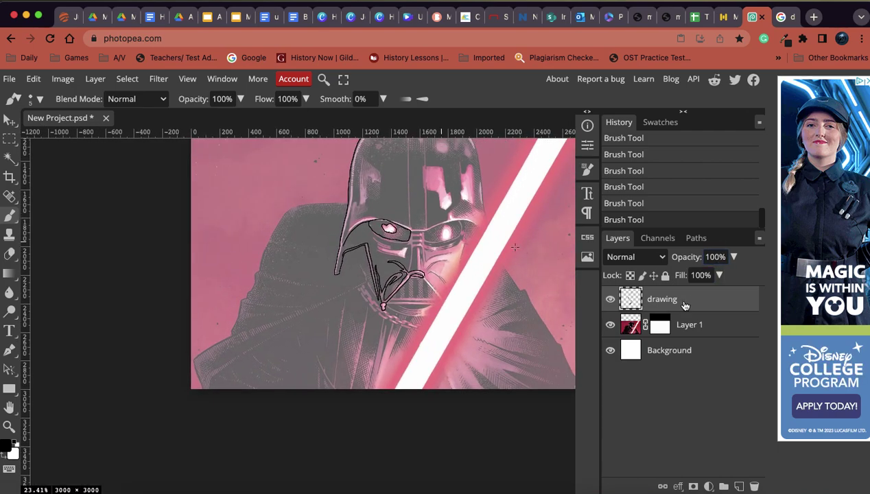
click(610, 325)
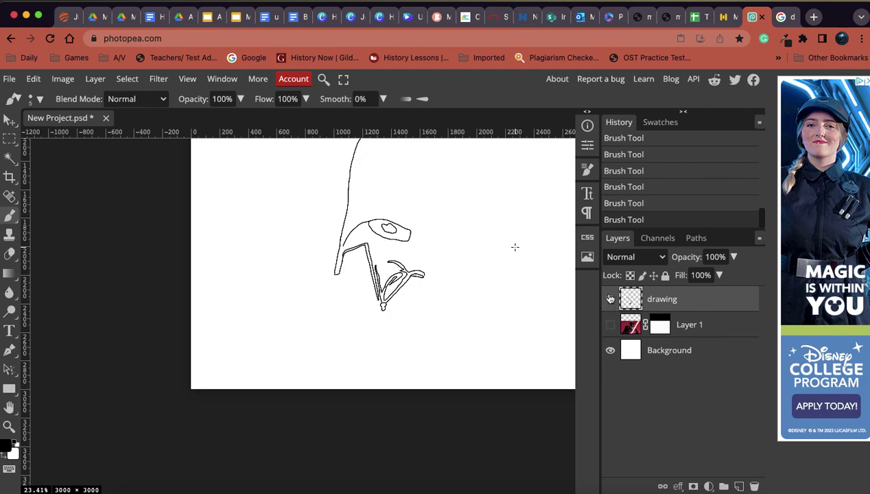
click(611, 325)
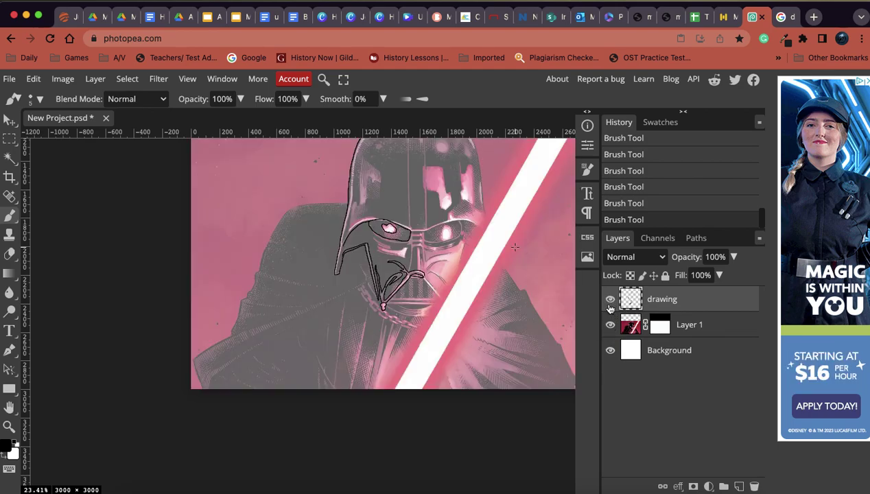
scroll(523, 337, up, 3)
scroll(523, 336, right, 3)
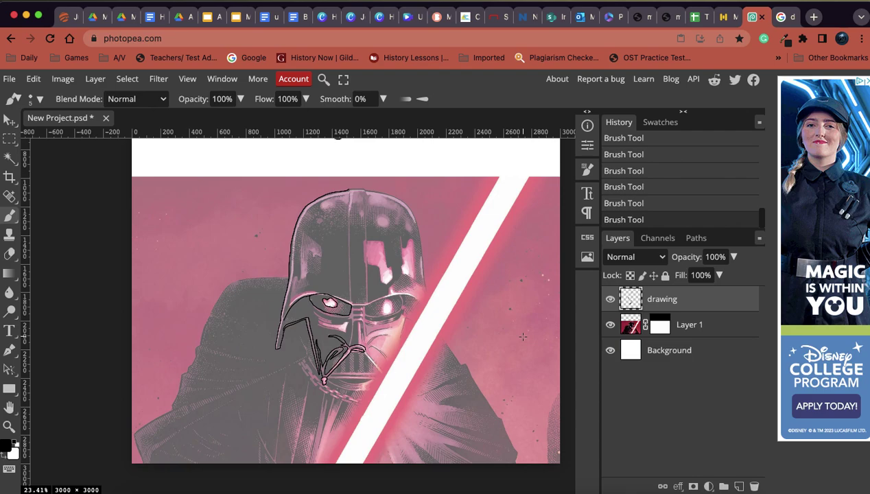
scroll(478, 323, down, 2)
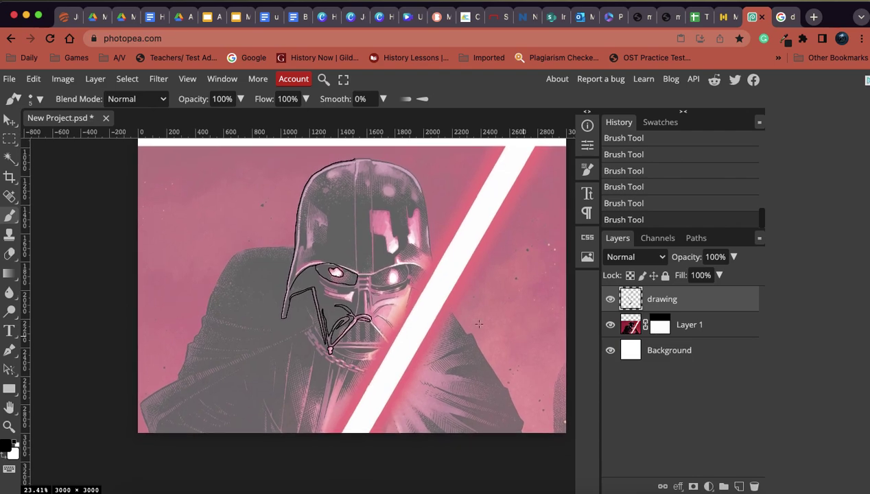
scroll(515, 300, up, 5)
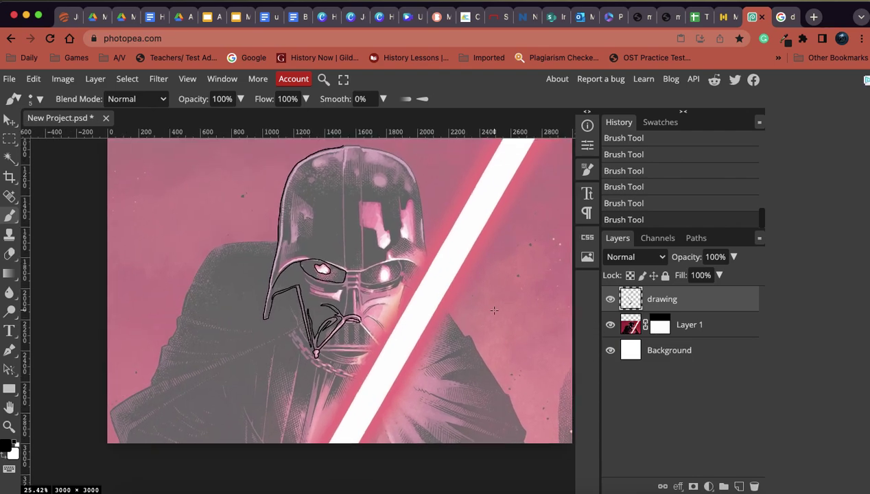
scroll(494, 310, up, 1)
scroll(494, 310, left, 1)
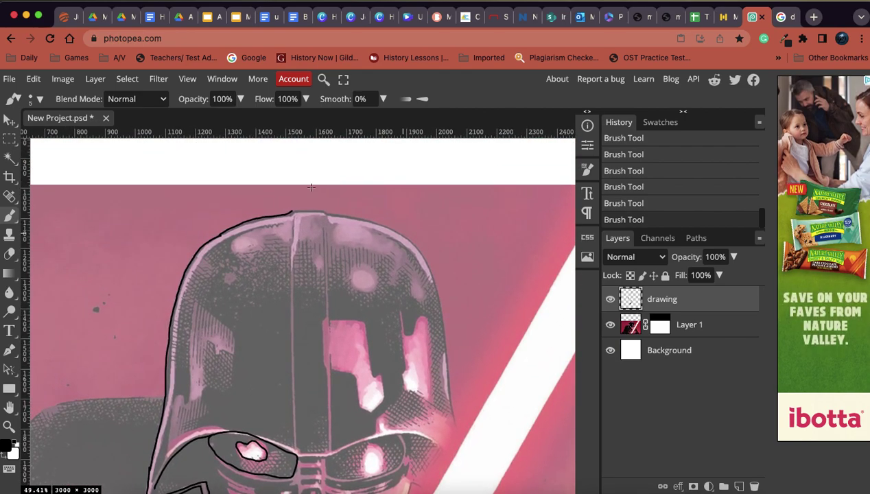
Step: Trace the helmet dome's top edge and continue the black outline down the helmet's right side
drag(299, 208, 336, 220)
scroll(337, 216, up, 8)
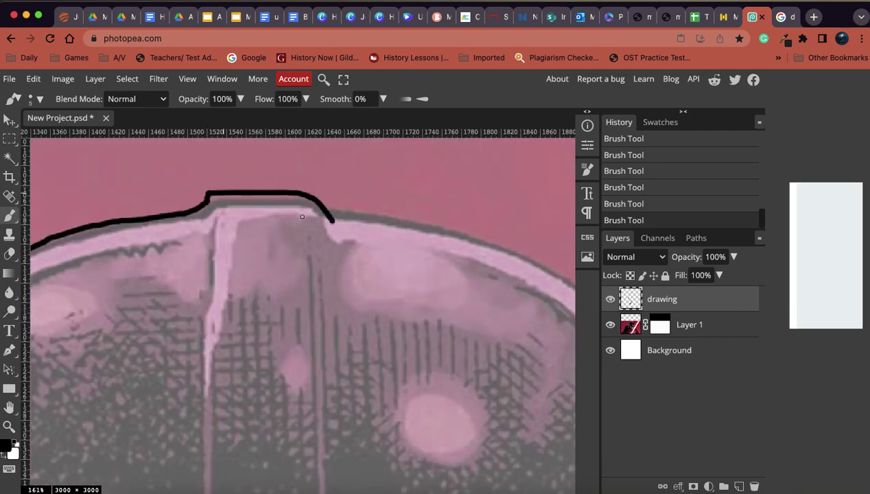
mouse_move(331, 220)
mouse_down()
mouse_move(360, 213)
mouse_move(420, 225)
mouse_move(532, 270)
mouse_up()
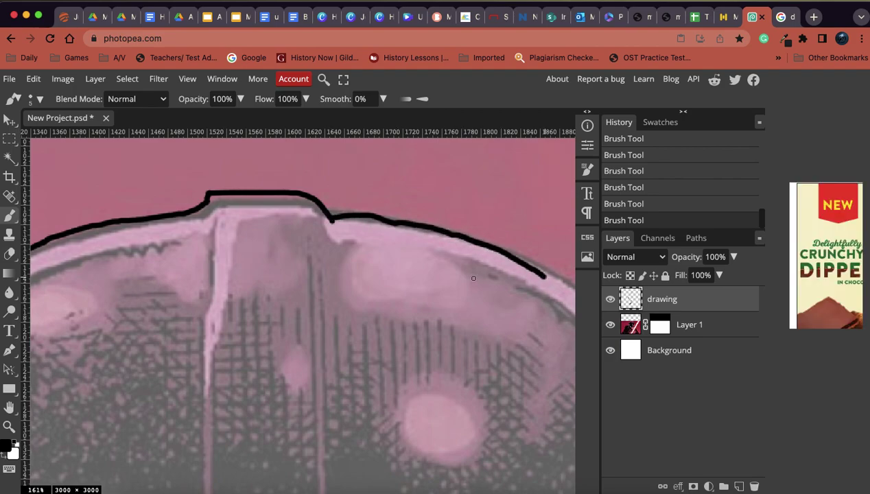
scroll(473, 278, down, 10)
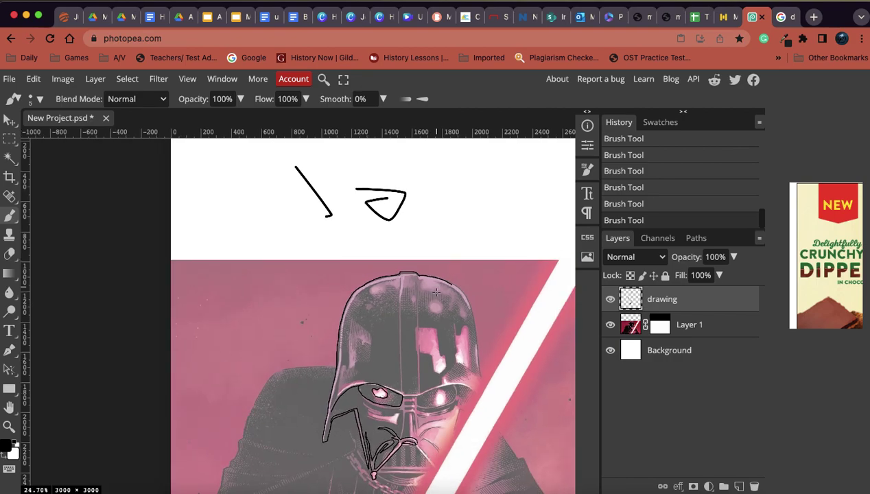
scroll(436, 293, down, 3)
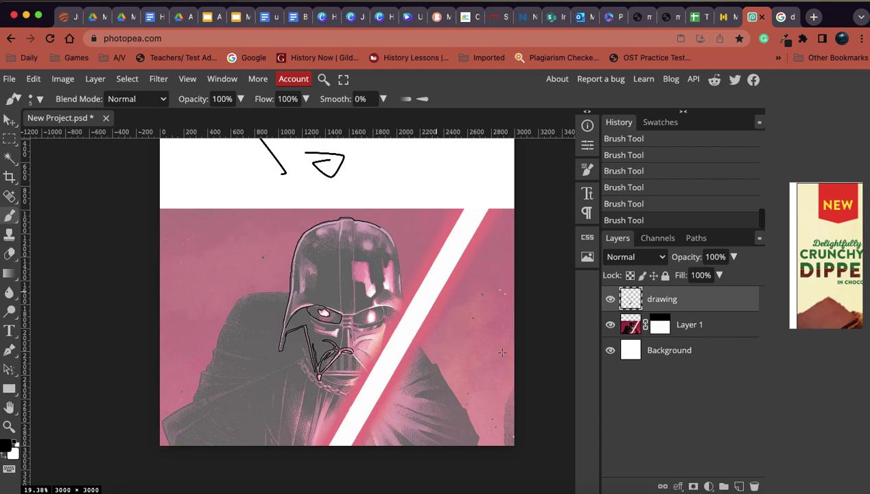
scroll(502, 353, up, 3)
scroll(502, 347, left, 5)
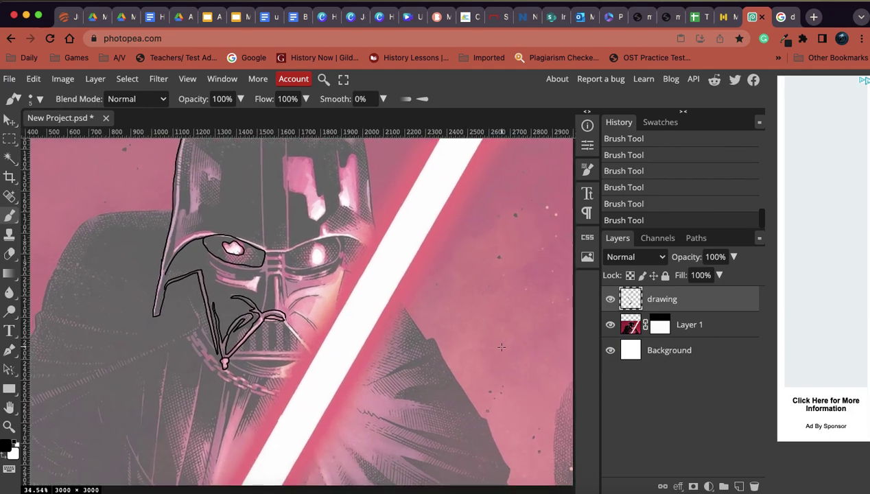
scroll(502, 347, up, 2)
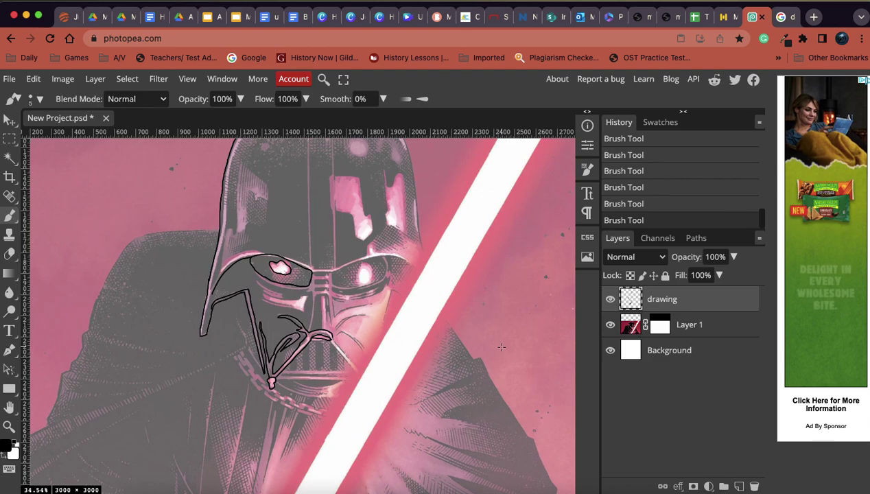